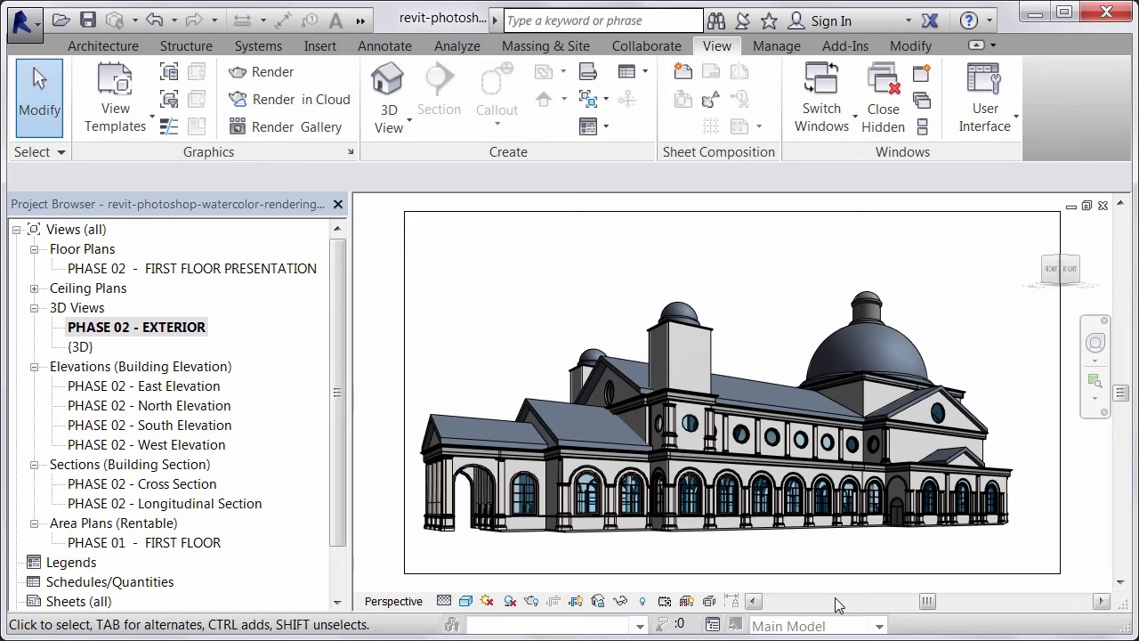
Step: Browse the file commands and project browser, then dismiss it without opening anything
left_click(22, 19)
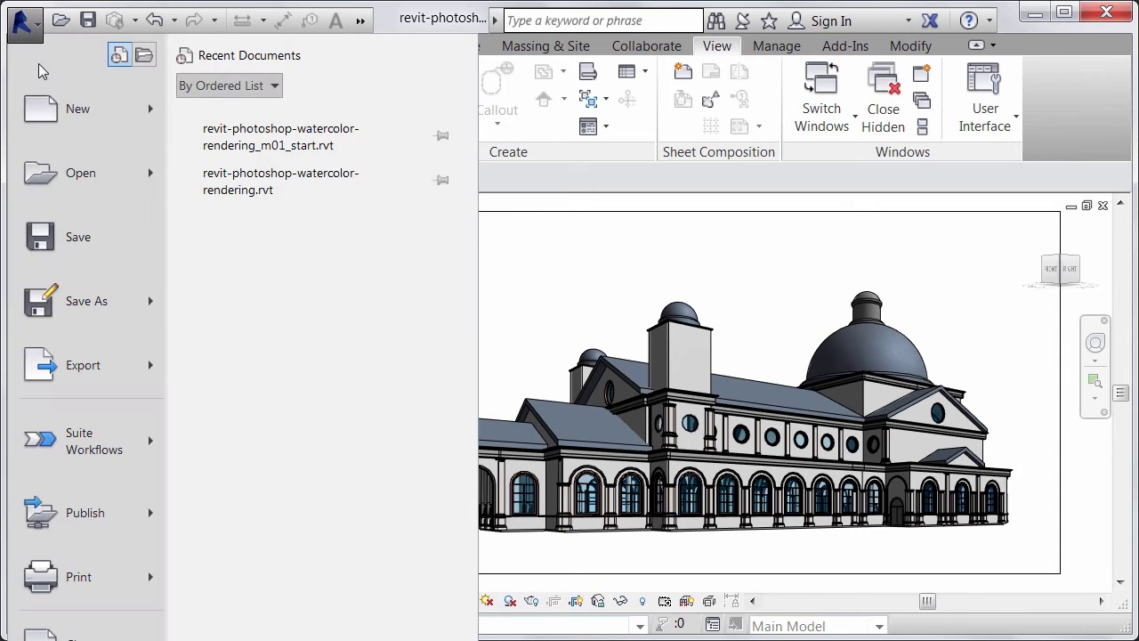
key("Escape")
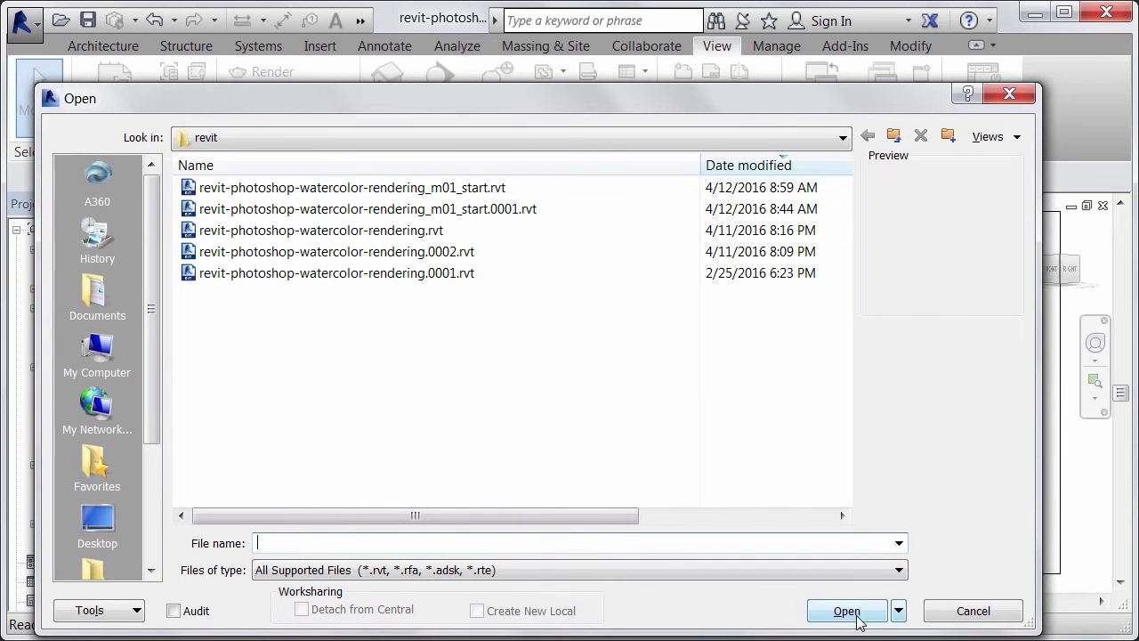
left_click(974, 611)
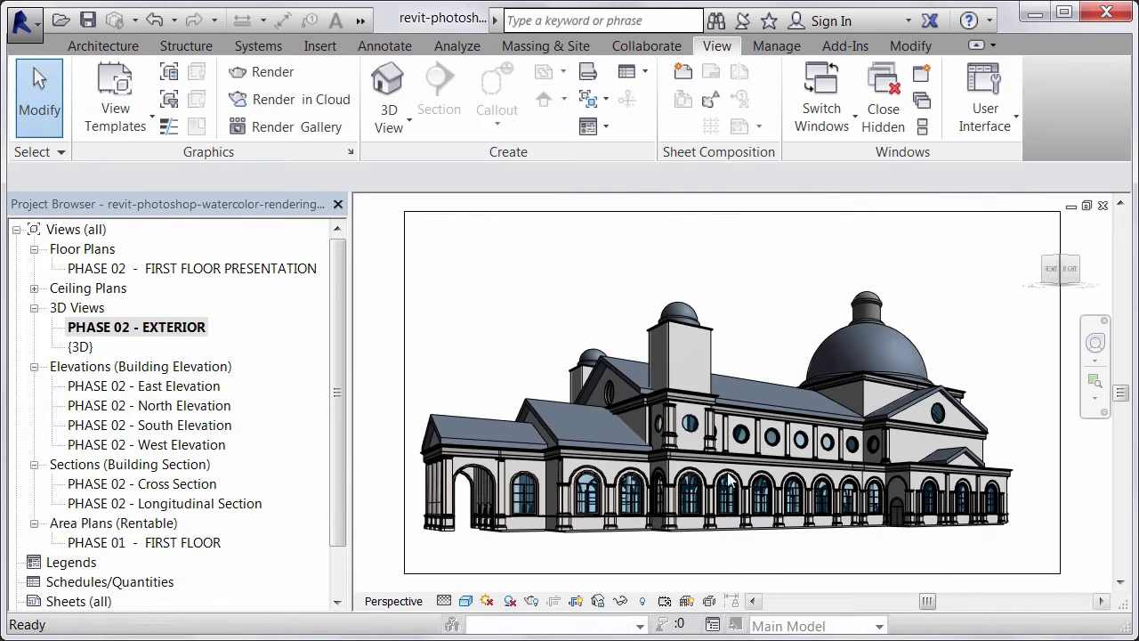
Step: Look at the first floor plan and North Elevation, returning to the exterior 3D view
double_click(114, 267)
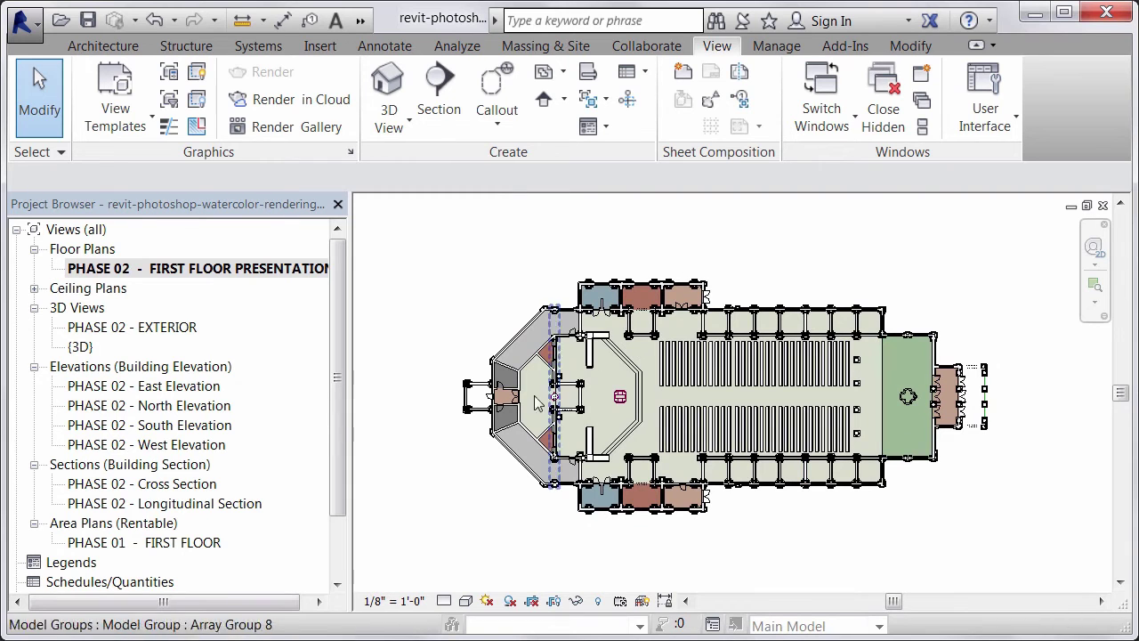
double_click(120, 328)
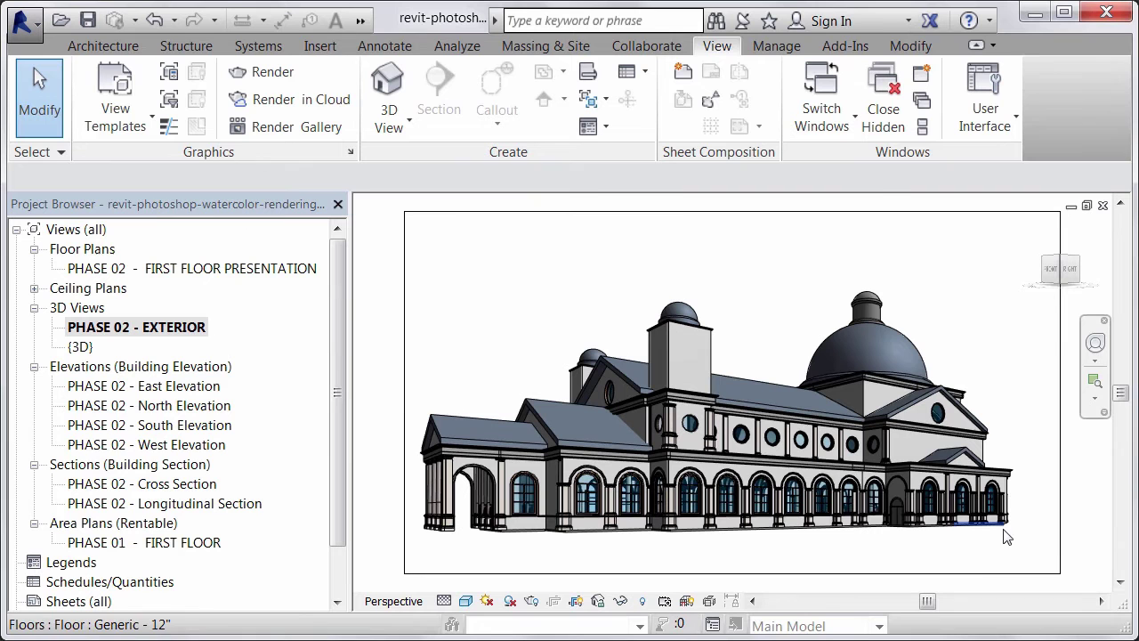
double_click(187, 407)
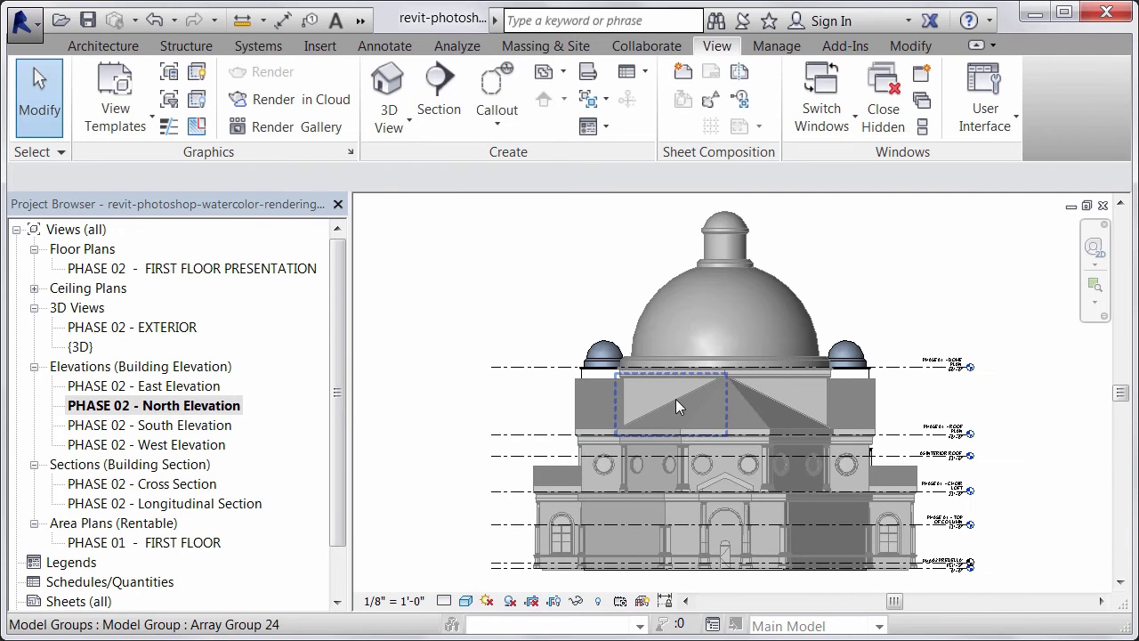
double_click(159, 327)
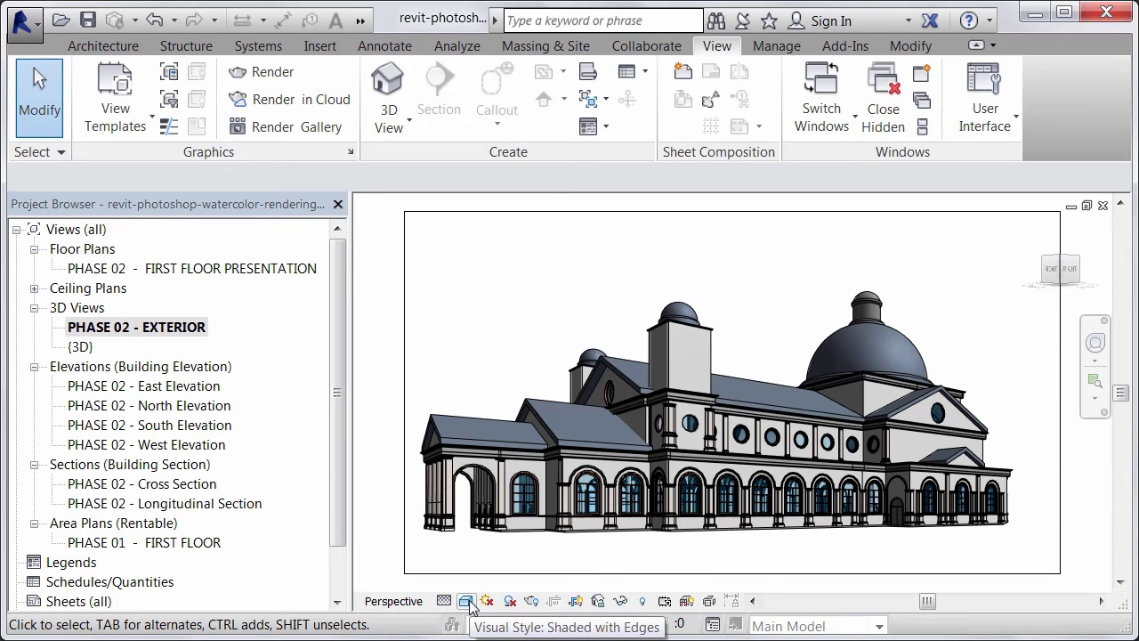
Step: Apply the Hidden Line style to the exterior 3D view through Graphic Display Options
left_click(466, 602)
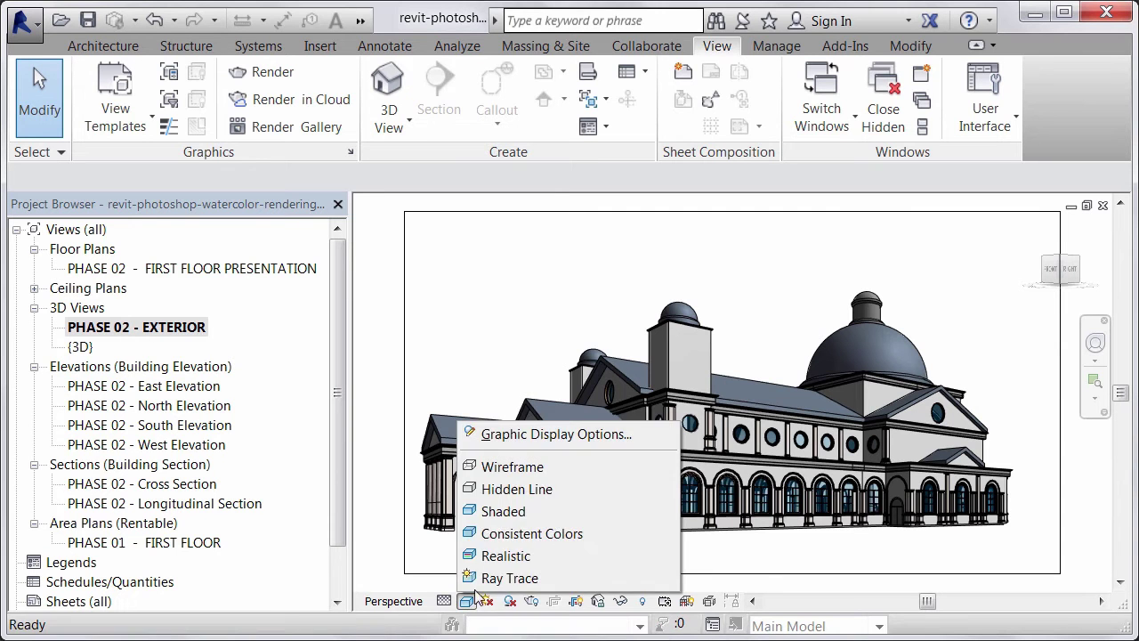
left_click(534, 436)
left_click_drag(49, 57, 306, 61)
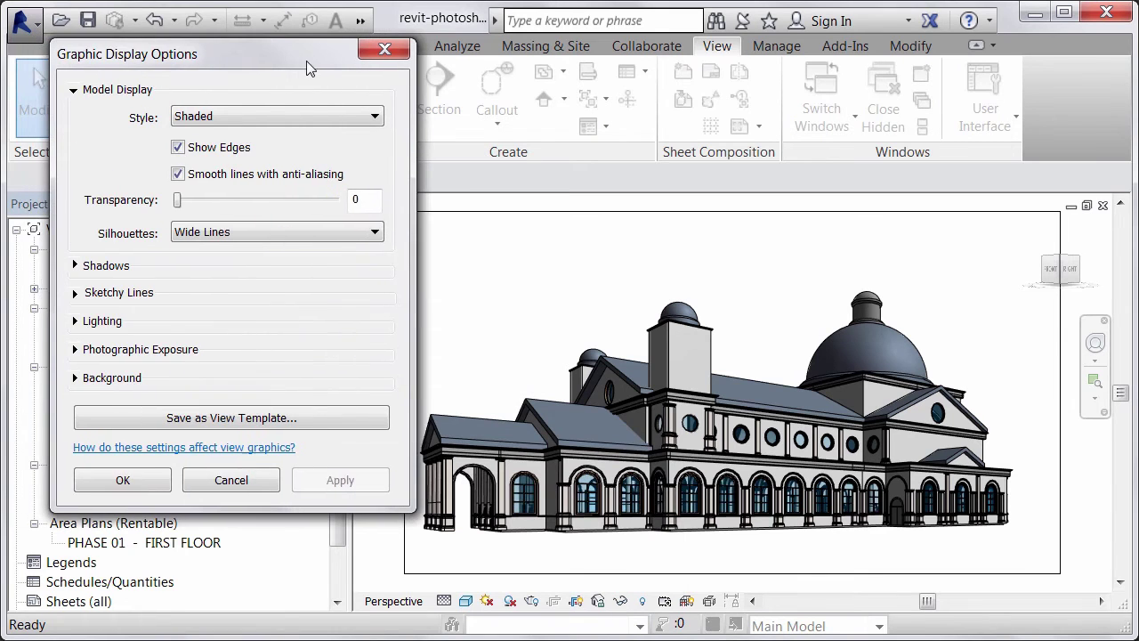
left_click(259, 114)
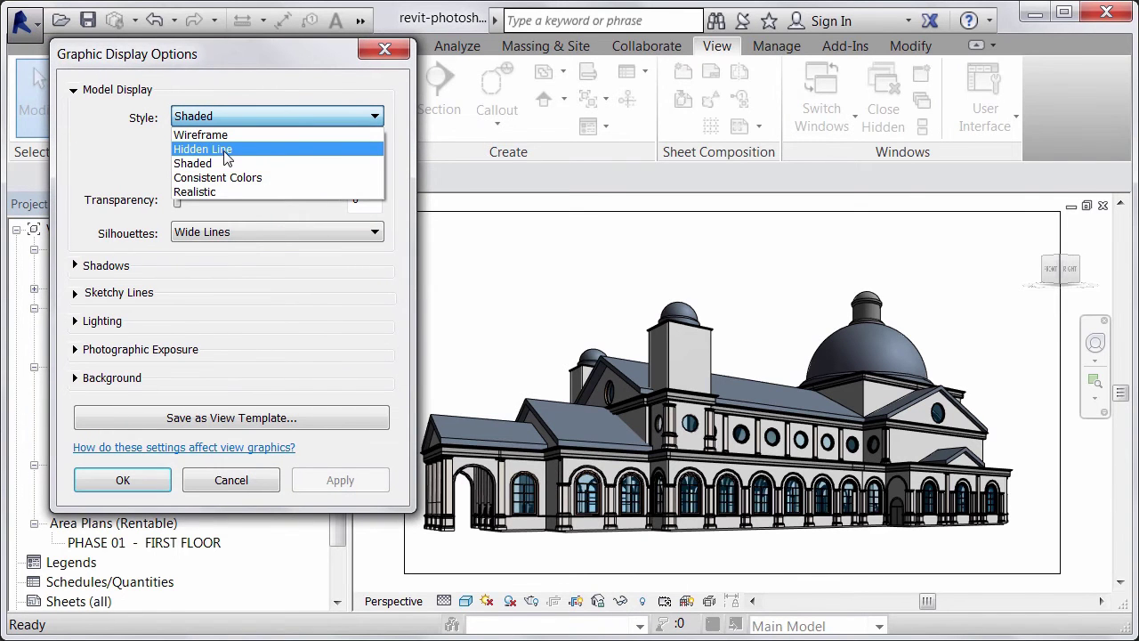
left_click(224, 150)
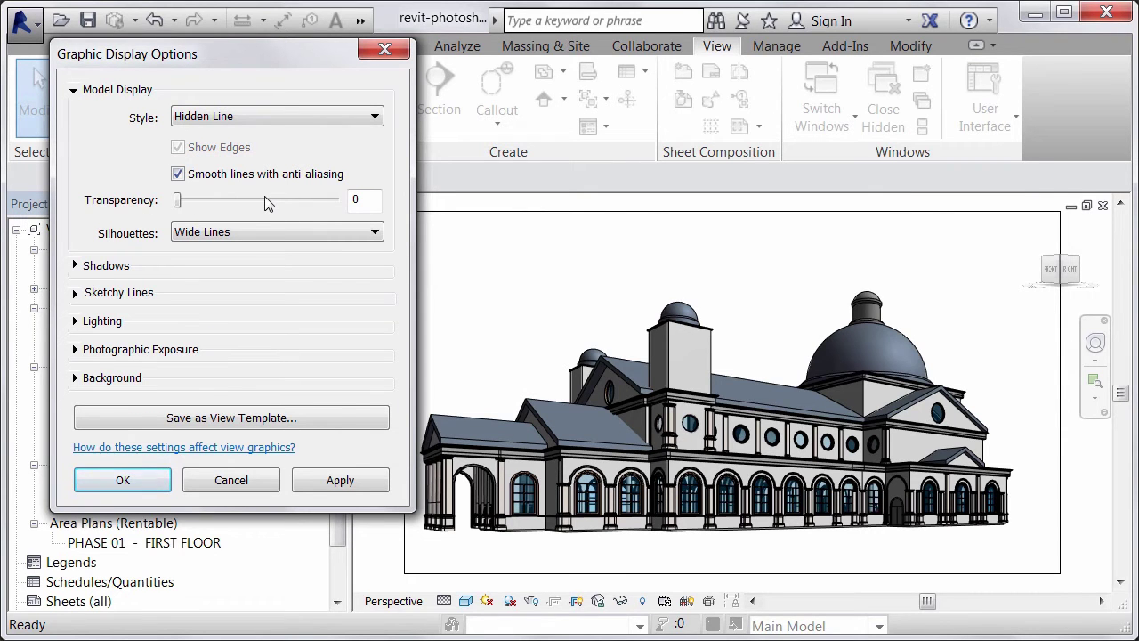
left_click(344, 480)
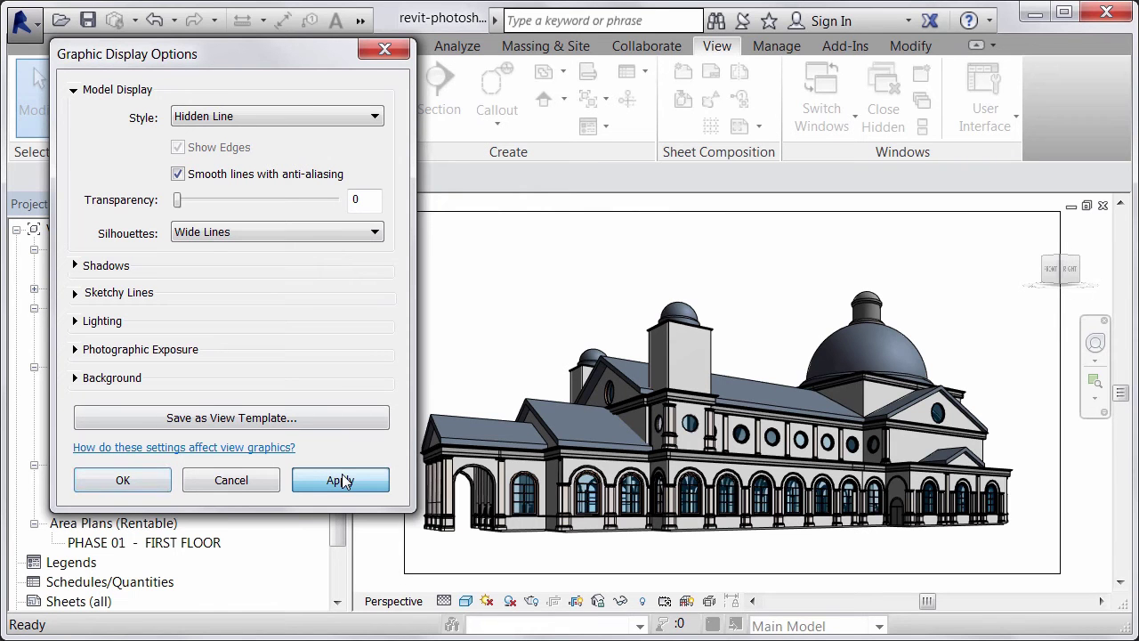
left_click(343, 481)
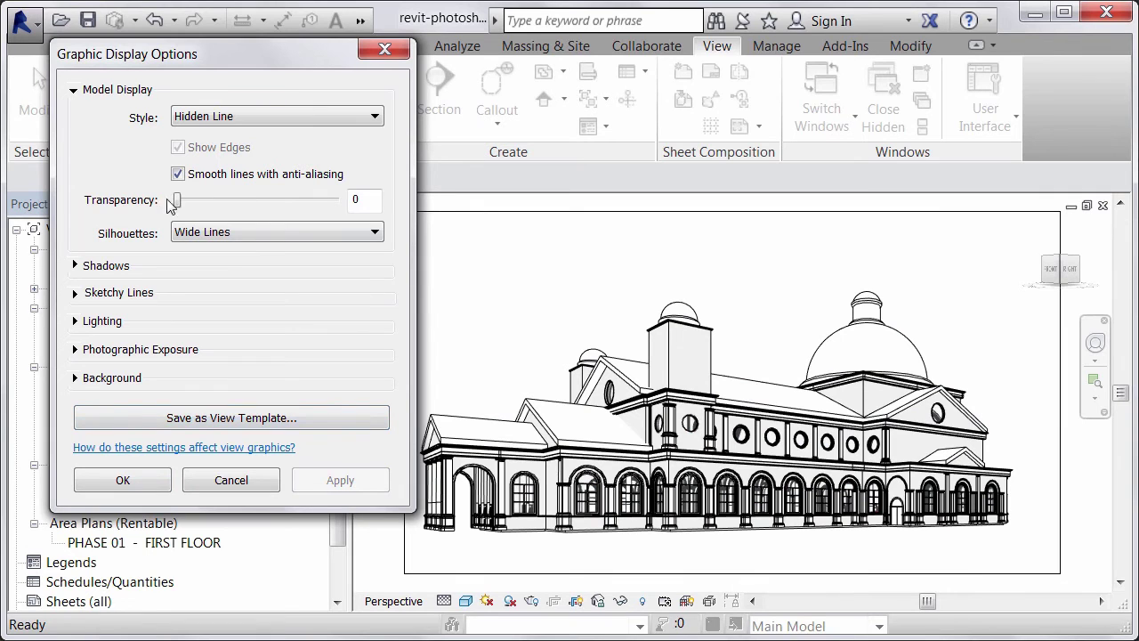
Step: Preview 40% transparency, then restore 0 with Wide Lines silhouettes and apply
left_click_drag(183, 205, 240, 202)
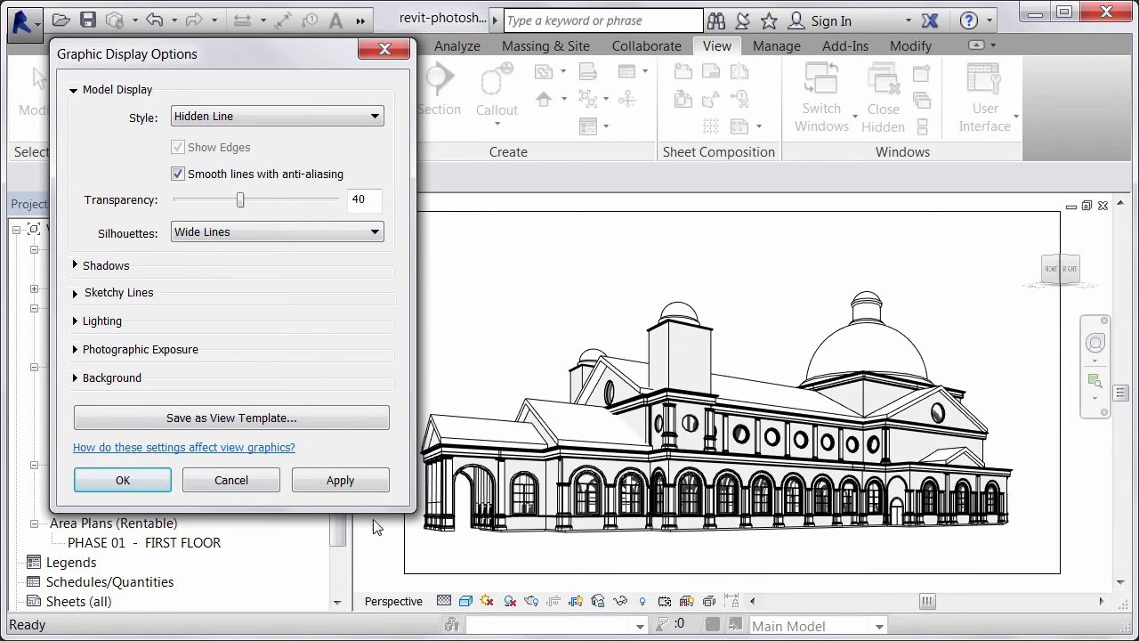
left_click(340, 485)
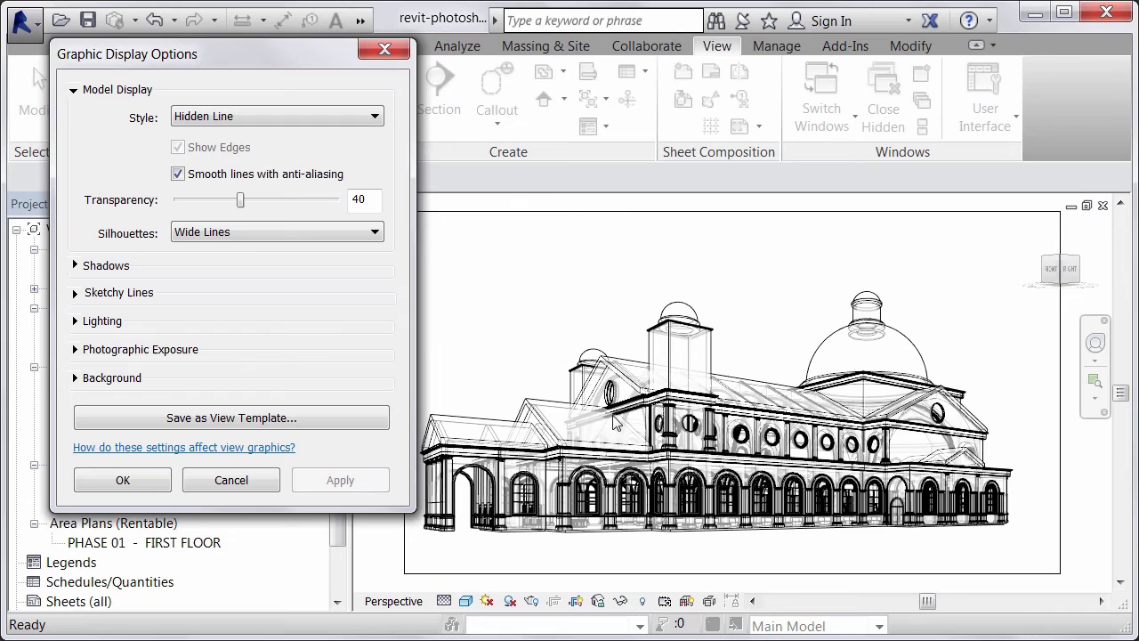
left_click_drag(238, 200, 174, 203)
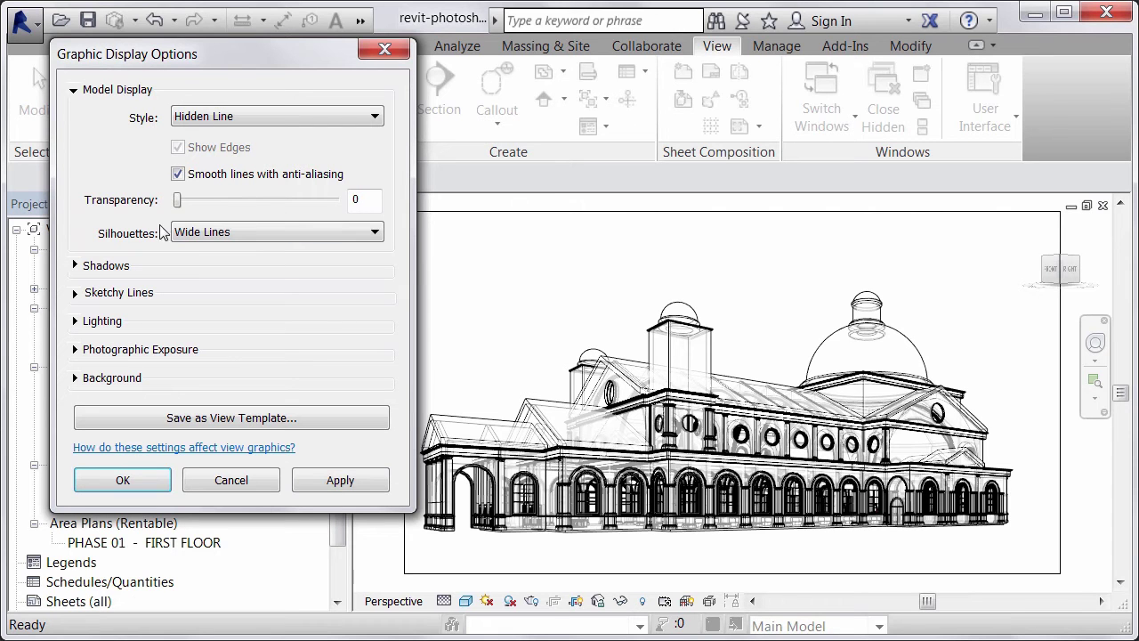
left_click(205, 235)
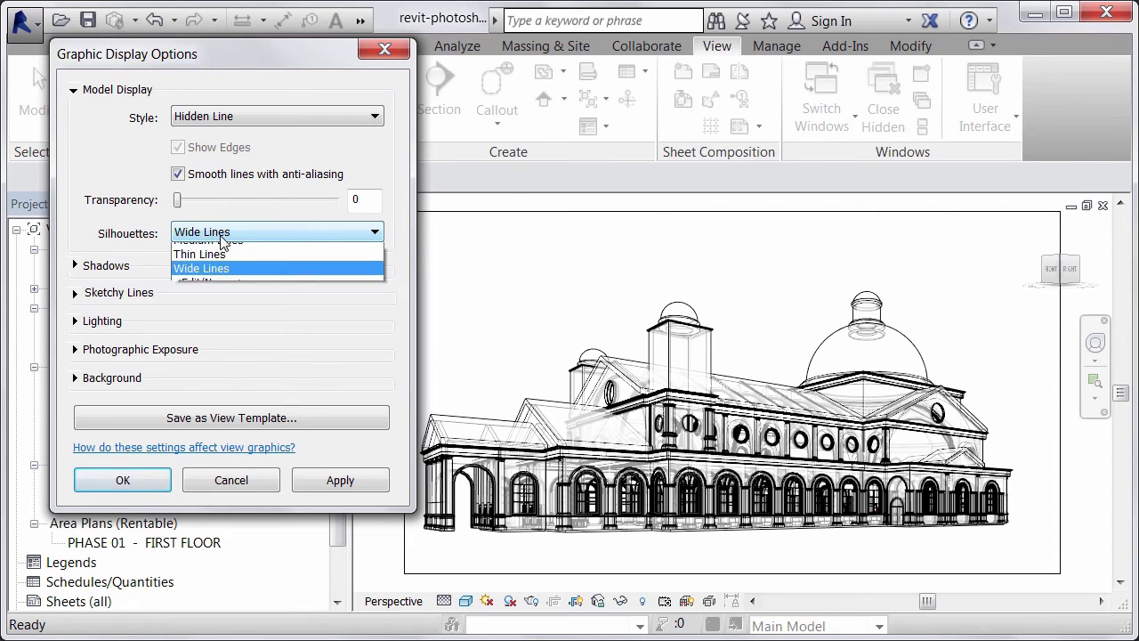
left_click(214, 318)
left_click(349, 481)
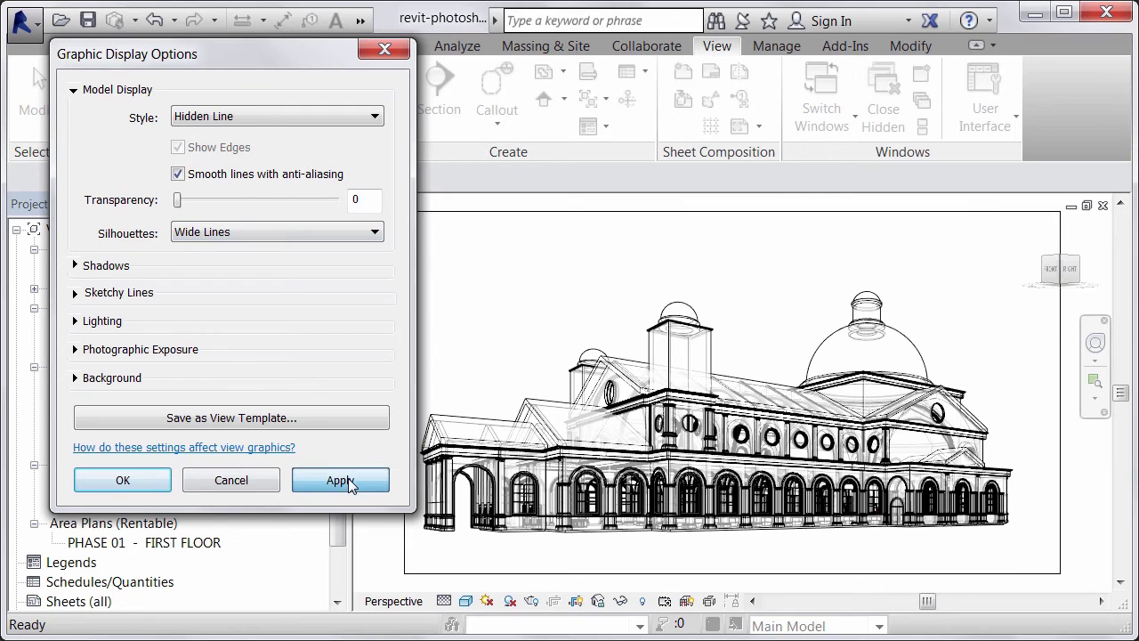
left_click(348, 481)
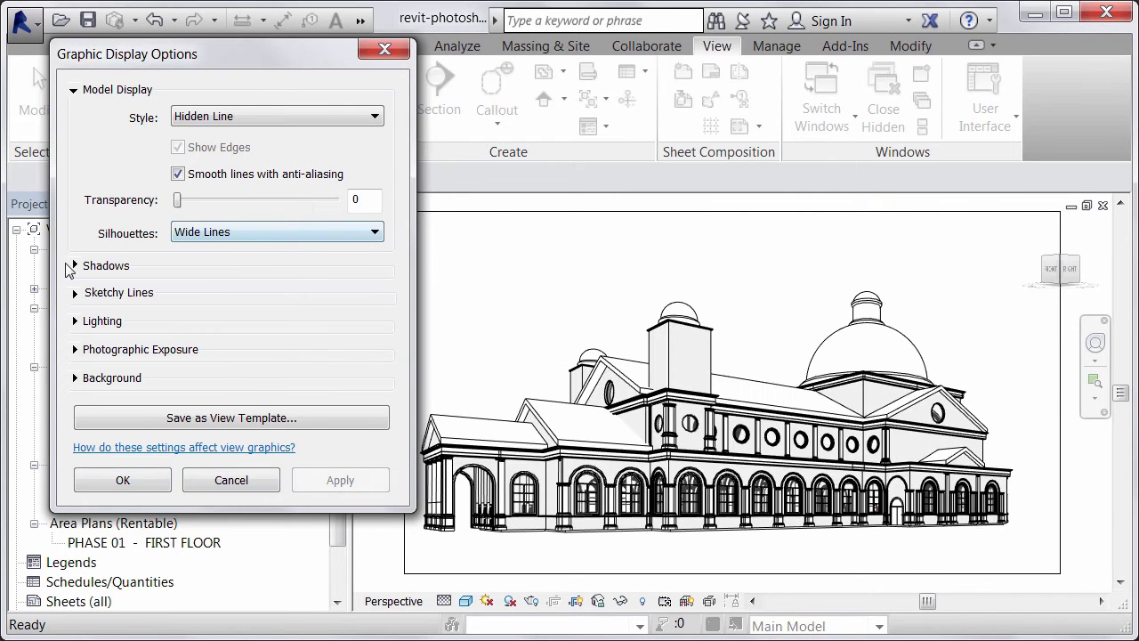
Step: Turn on cast shadows for the hidden-line exterior view and close the display settings
left_click(76, 267)
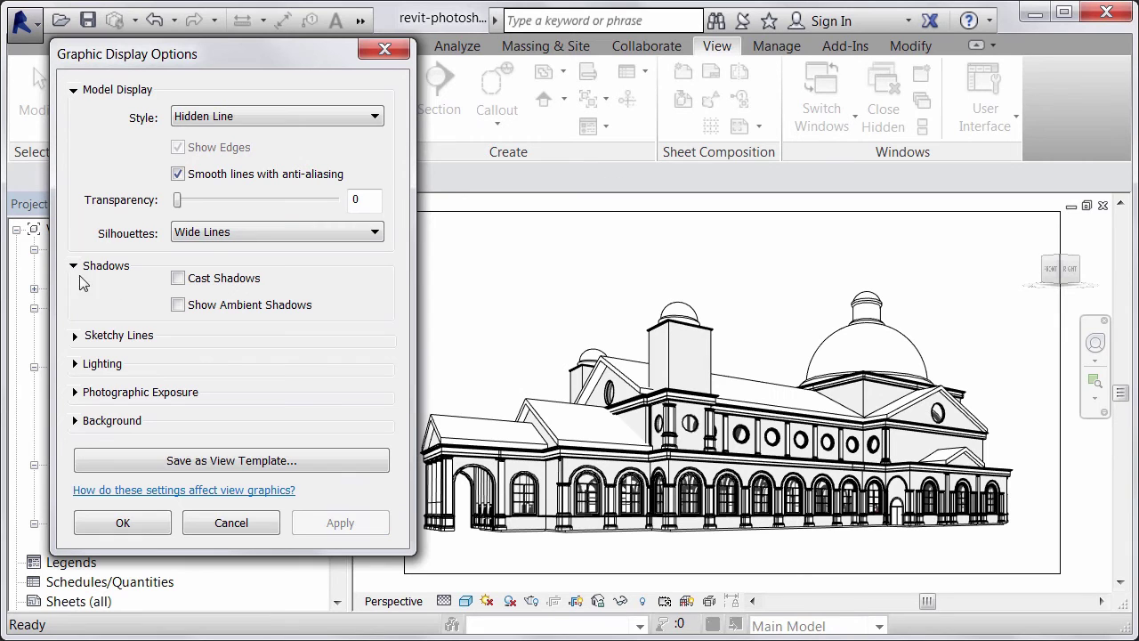
left_click(179, 279)
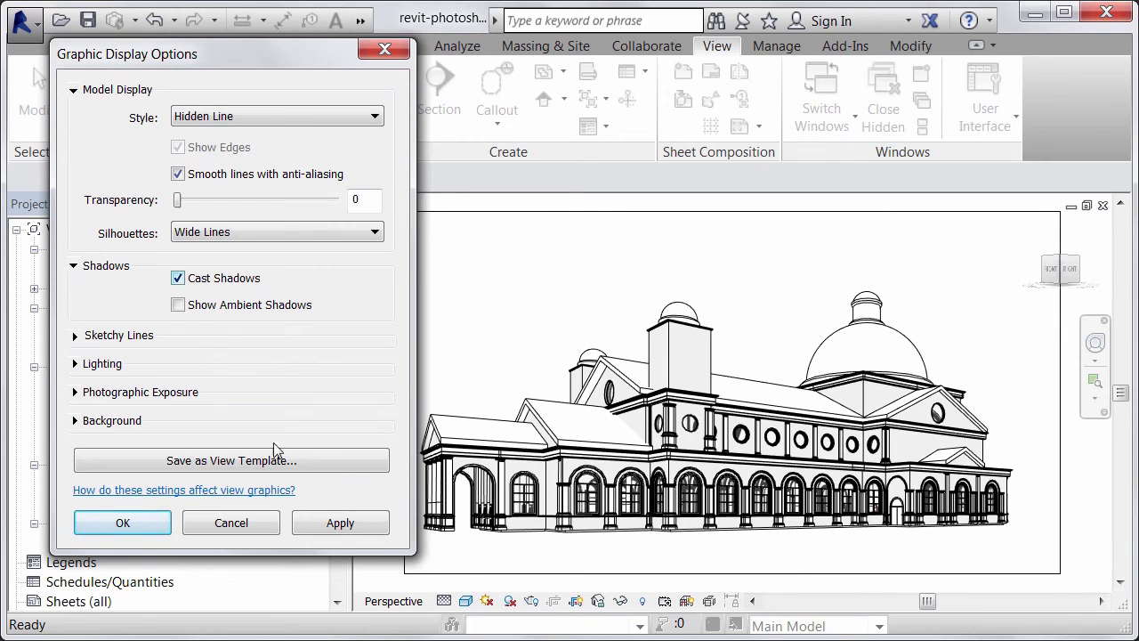
left_click(337, 525)
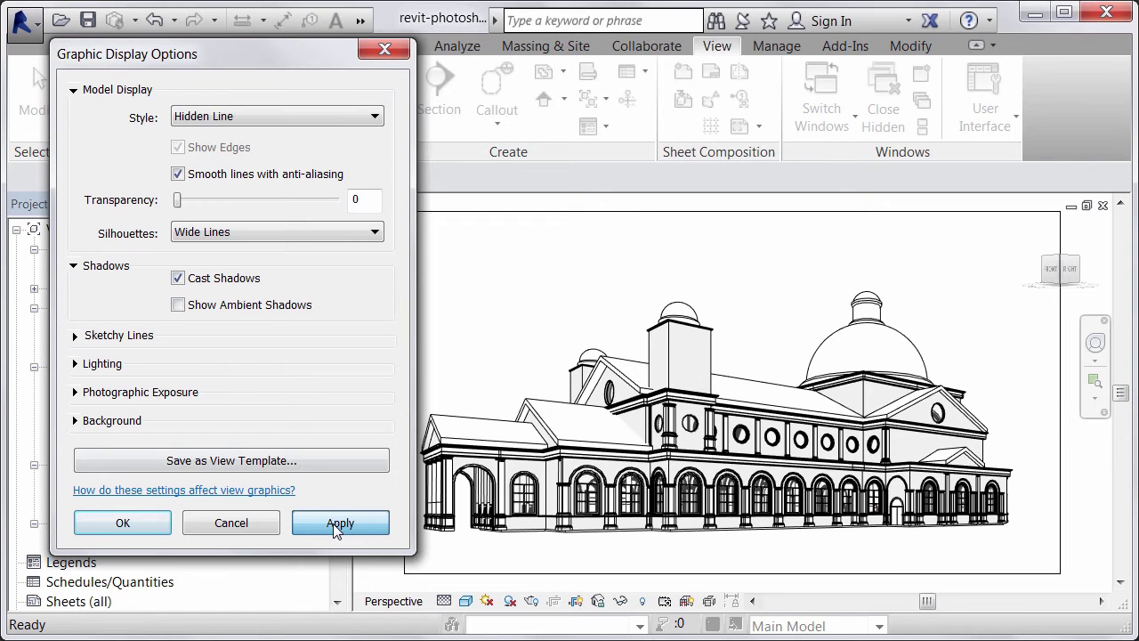
left_click(333, 524)
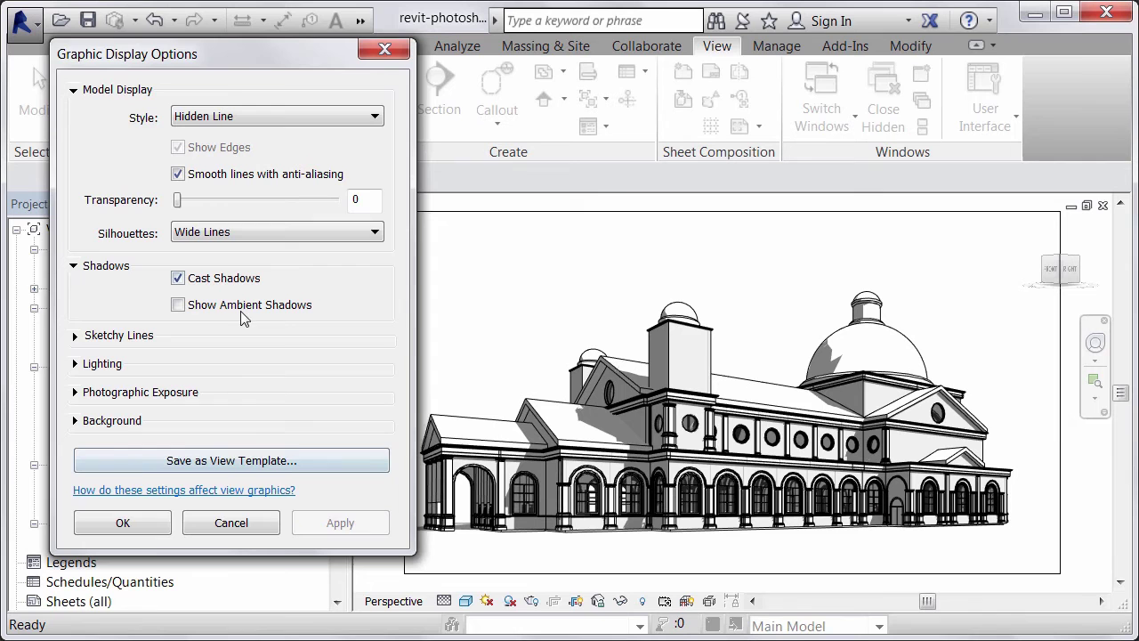
left_click(131, 522)
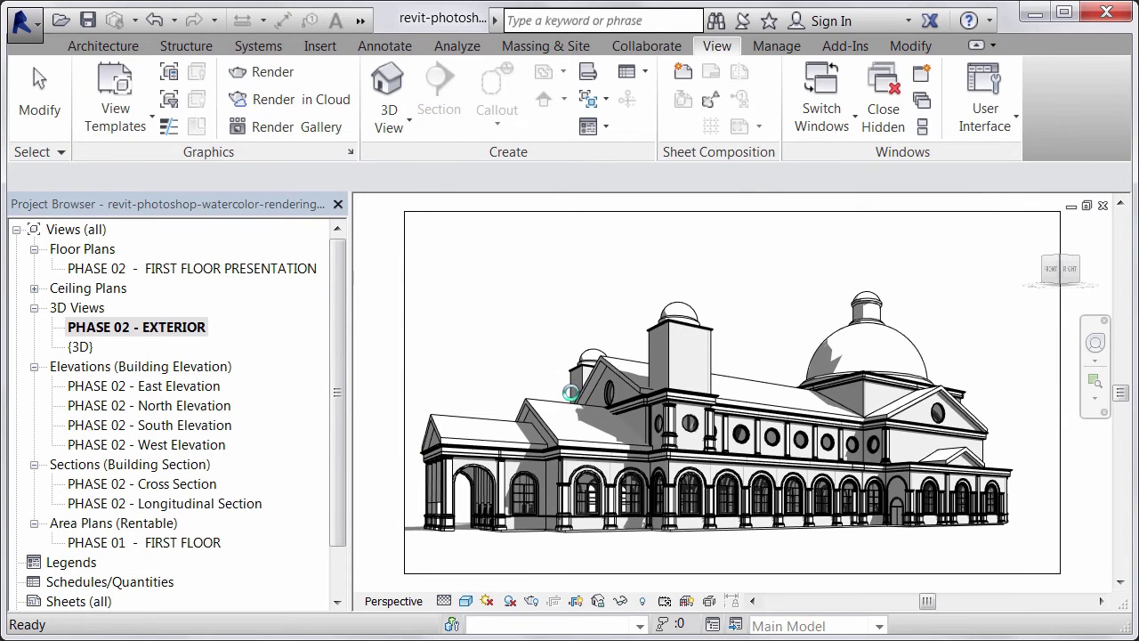
Step: Zoom in on the dormer and chimney and bring up the visual style list
scroll(573, 412, "up", 3)
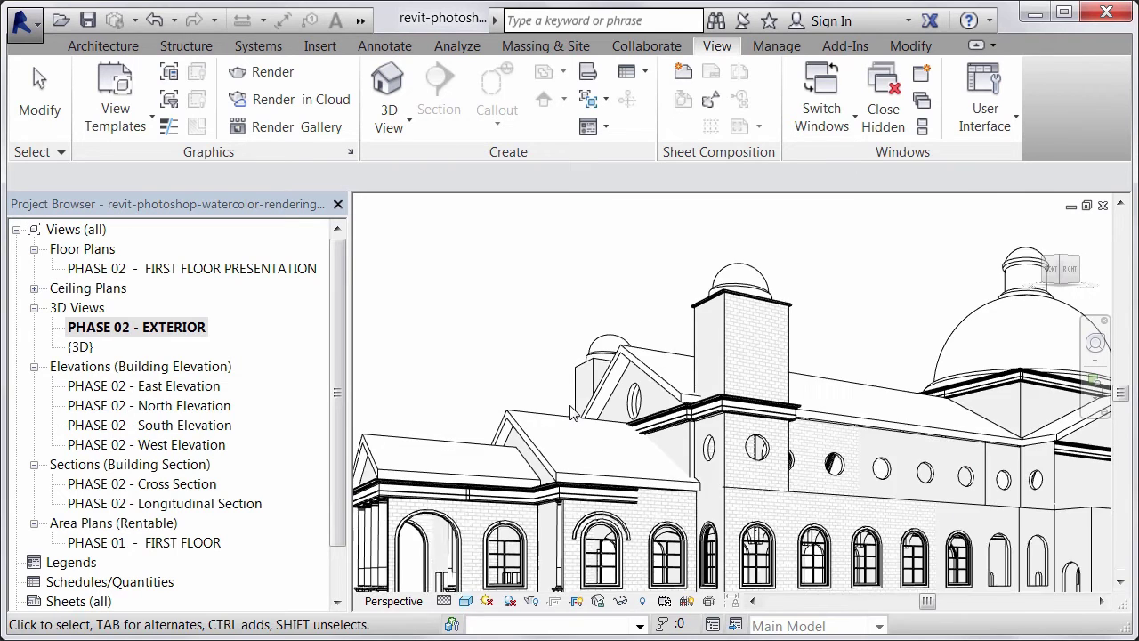
scroll(588, 415, "up", 2)
scroll(605, 417, "up", 2)
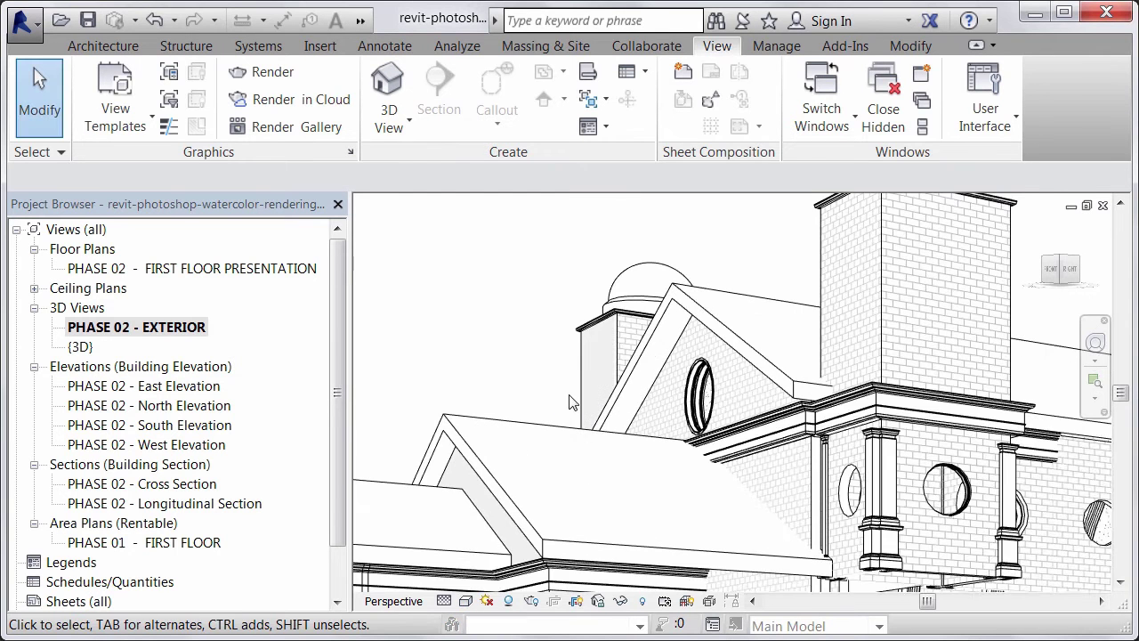
scroll(625, 420, "up", 2)
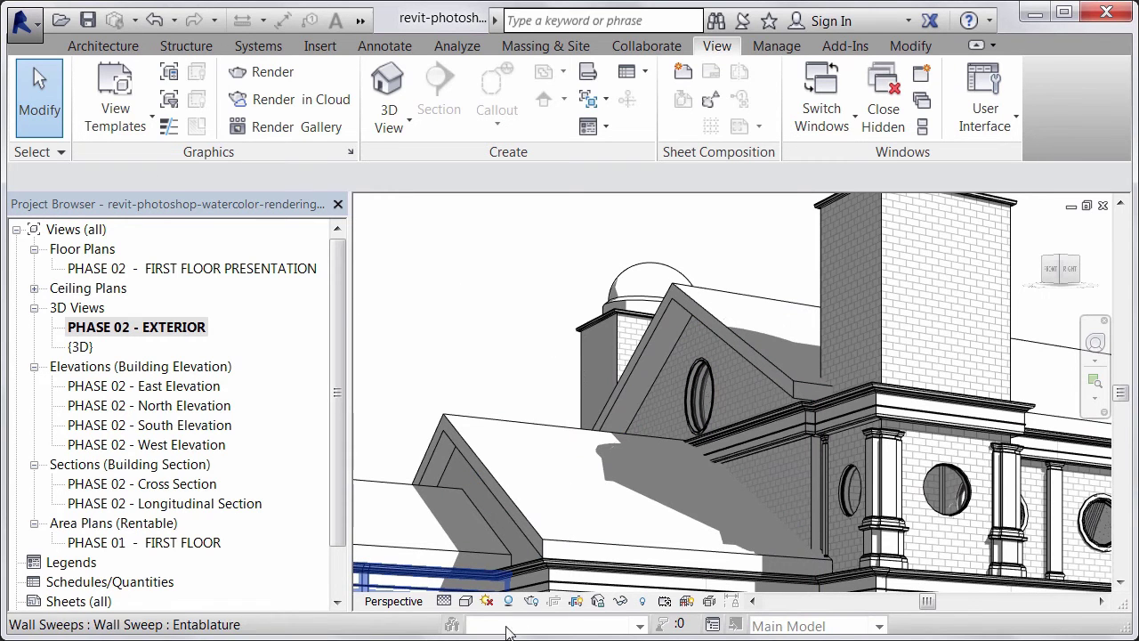
left_click(466, 601)
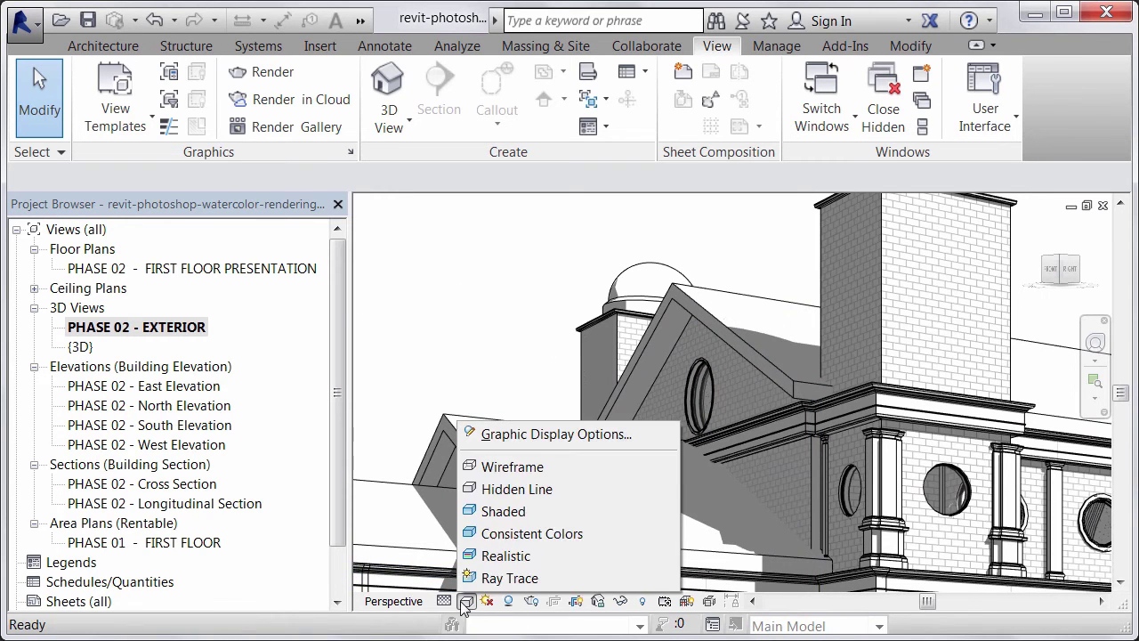
Step: Enable ambient shadows in Graphic Display Options and apply them to the view
left_click(524, 434)
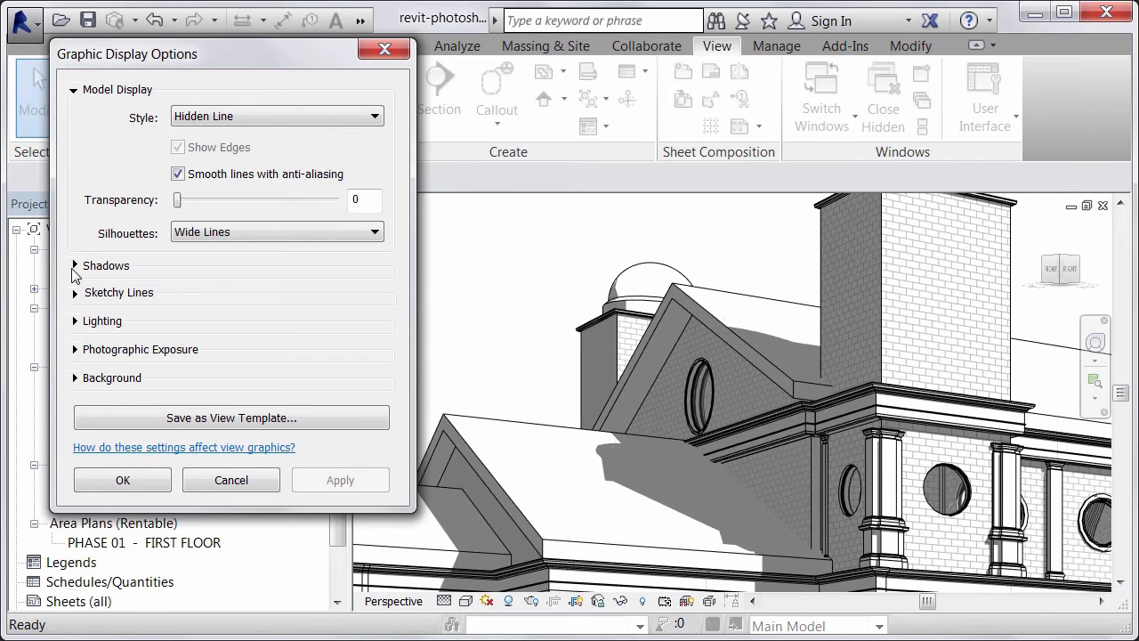
left_click(75, 266)
left_click(178, 305)
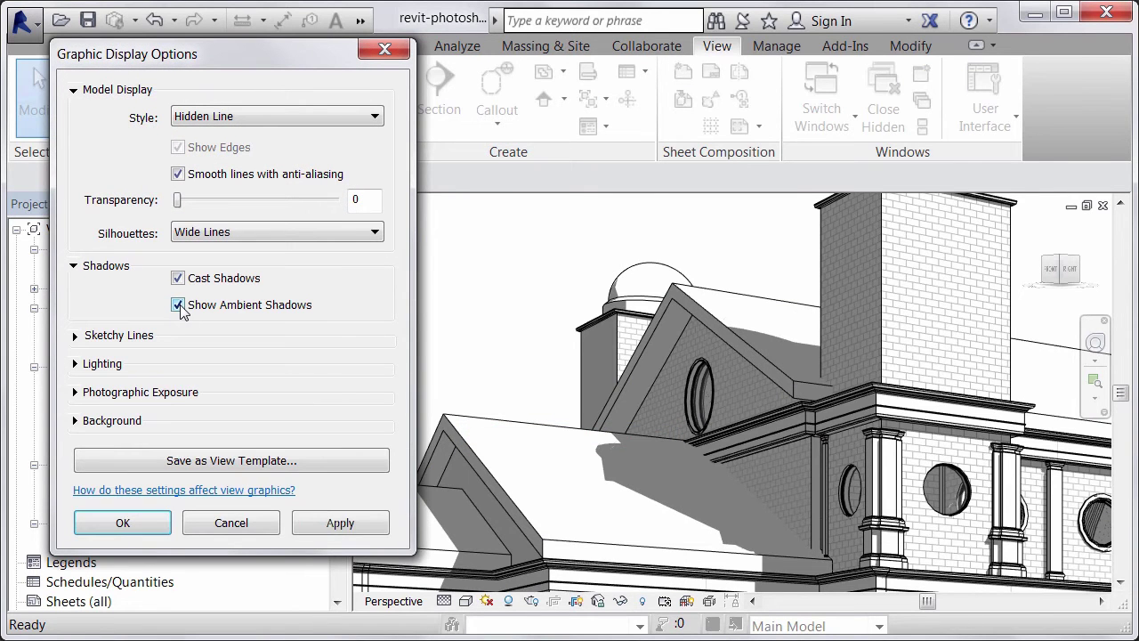
left_click(342, 525)
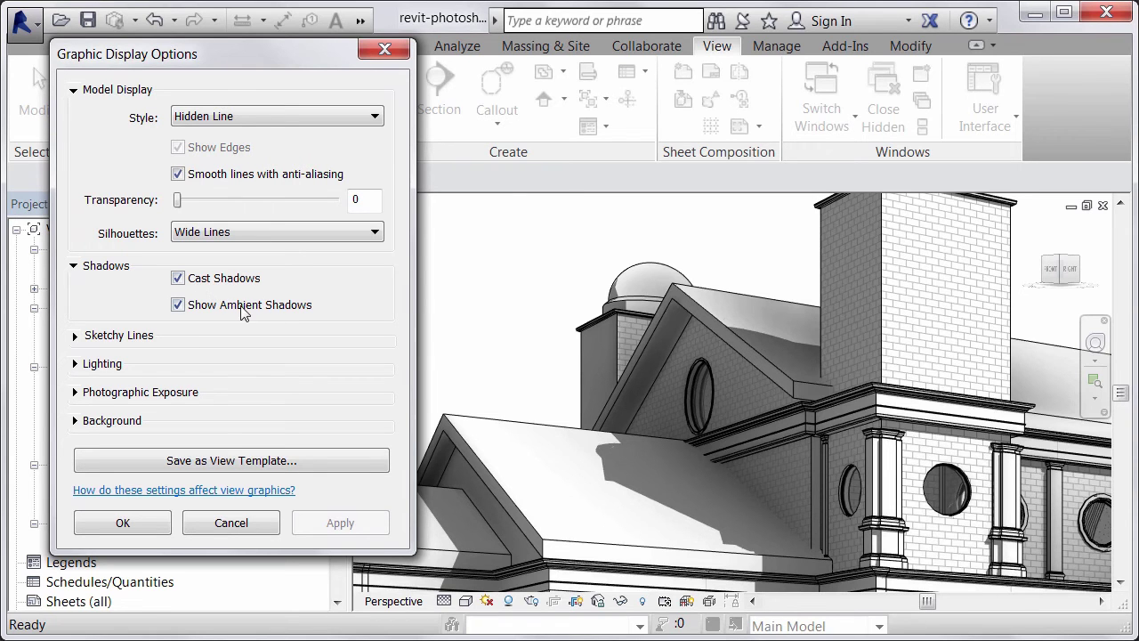
Step: Preview the view without cast shadows, then re-check Cast Shadows
left_click(179, 280)
left_click(338, 522)
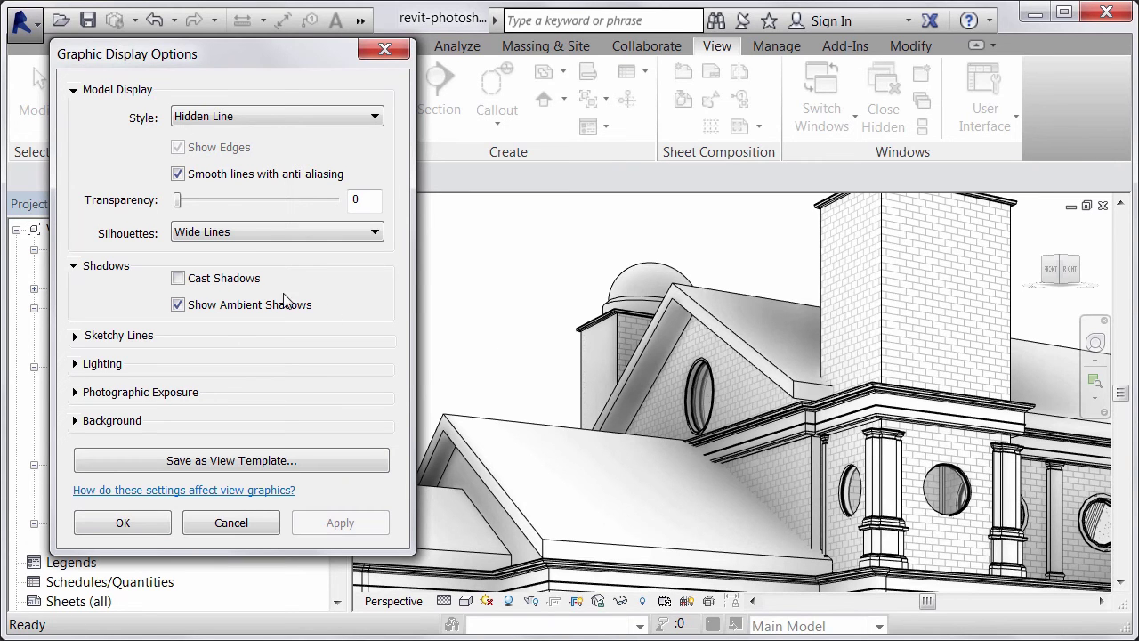
left_click(179, 279)
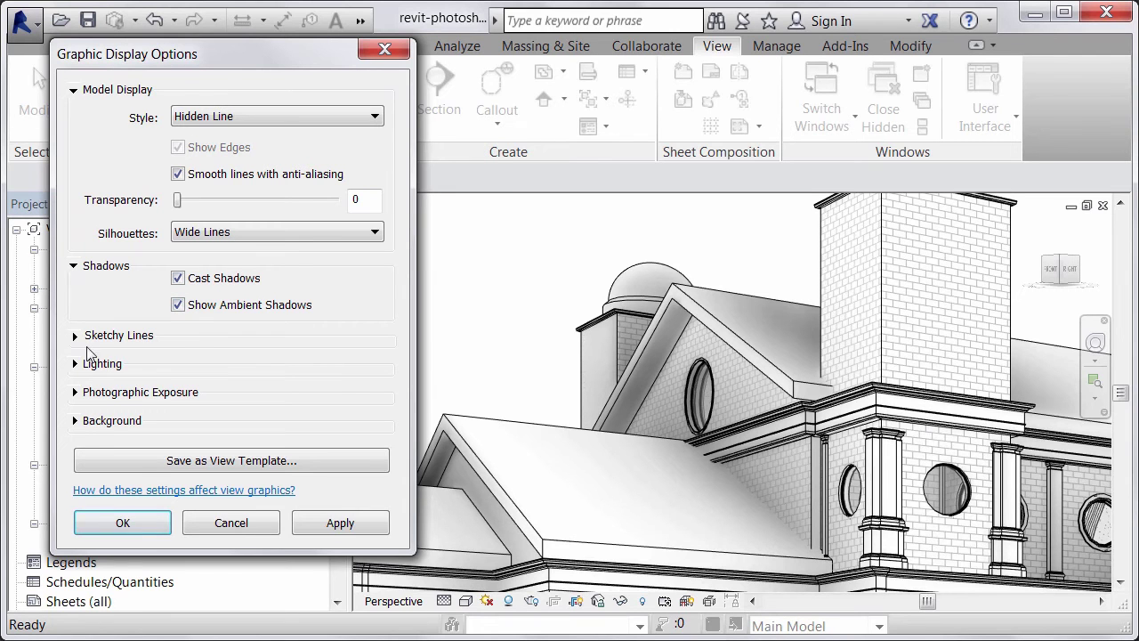
left_click(75, 338)
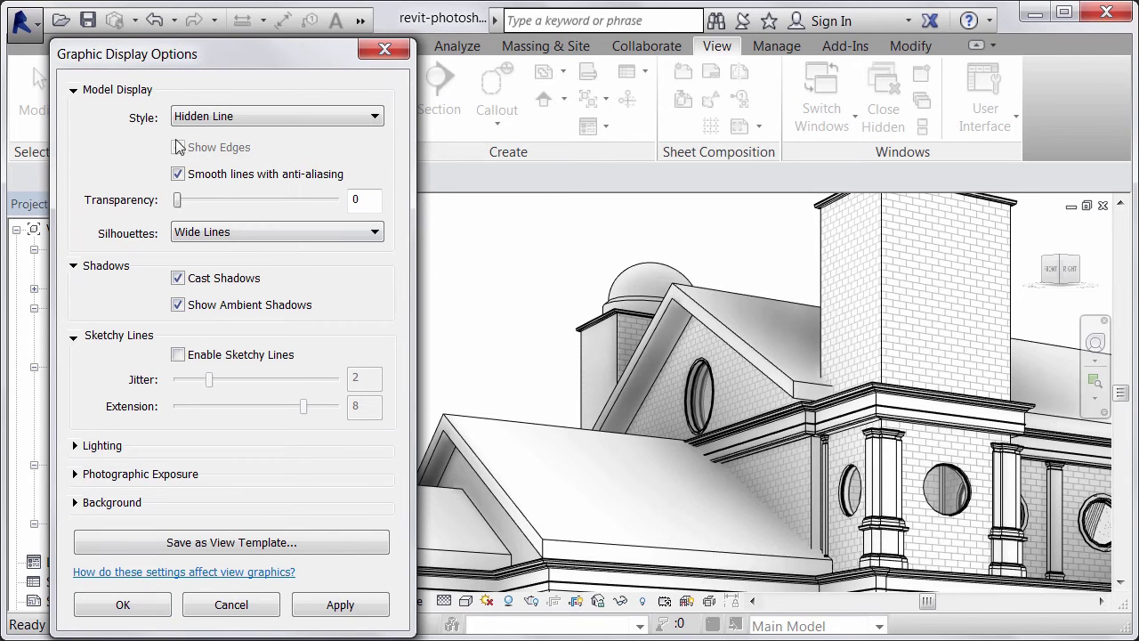
Step: Enable sketchy lines and apply them to the exterior view
left_click_drag(194, 53, 182, 39)
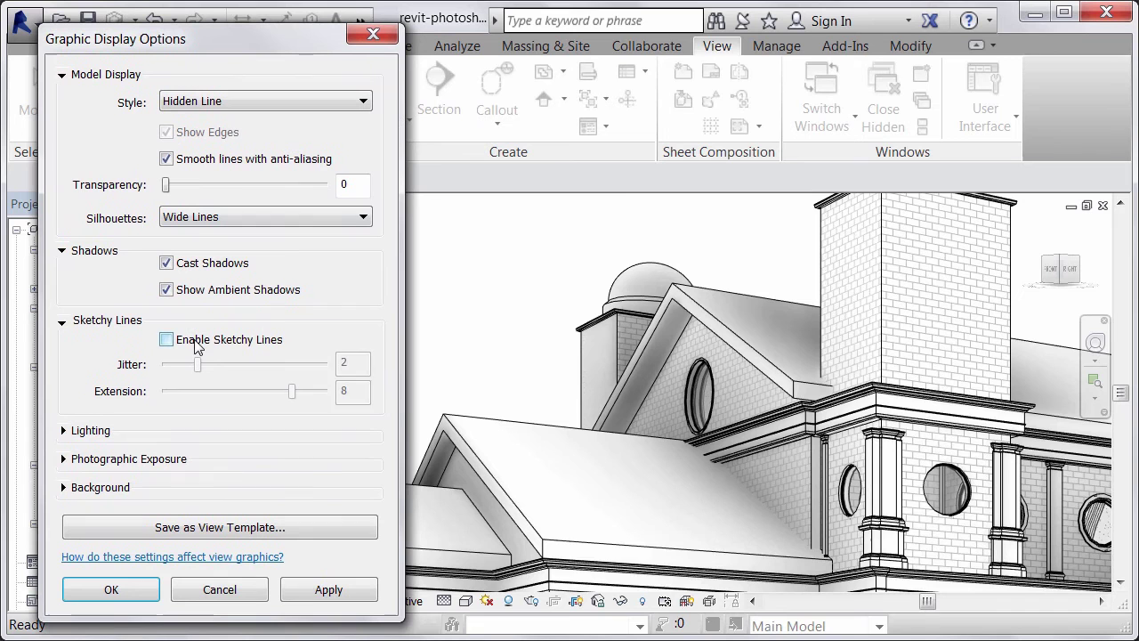
left_click(168, 339)
left_click(350, 596)
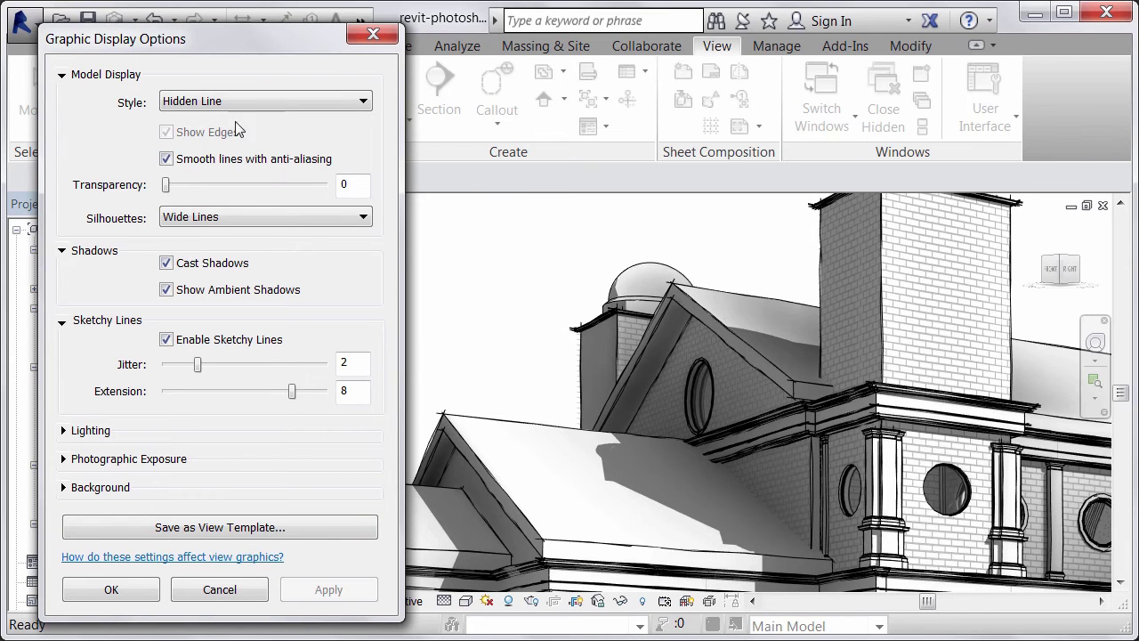
Step: Preview jitter 10, then set sketchy-line jitter back to 2 and apply
left_click_drag(258, 37, 0, 36)
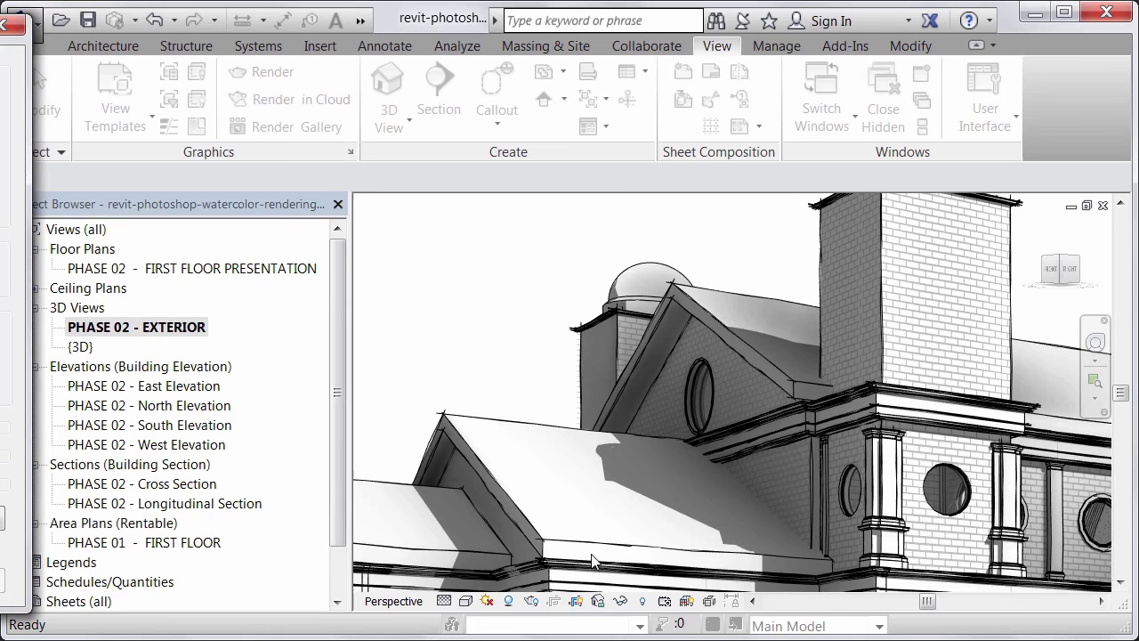
left_click_drag(0, 36, 212, 46)
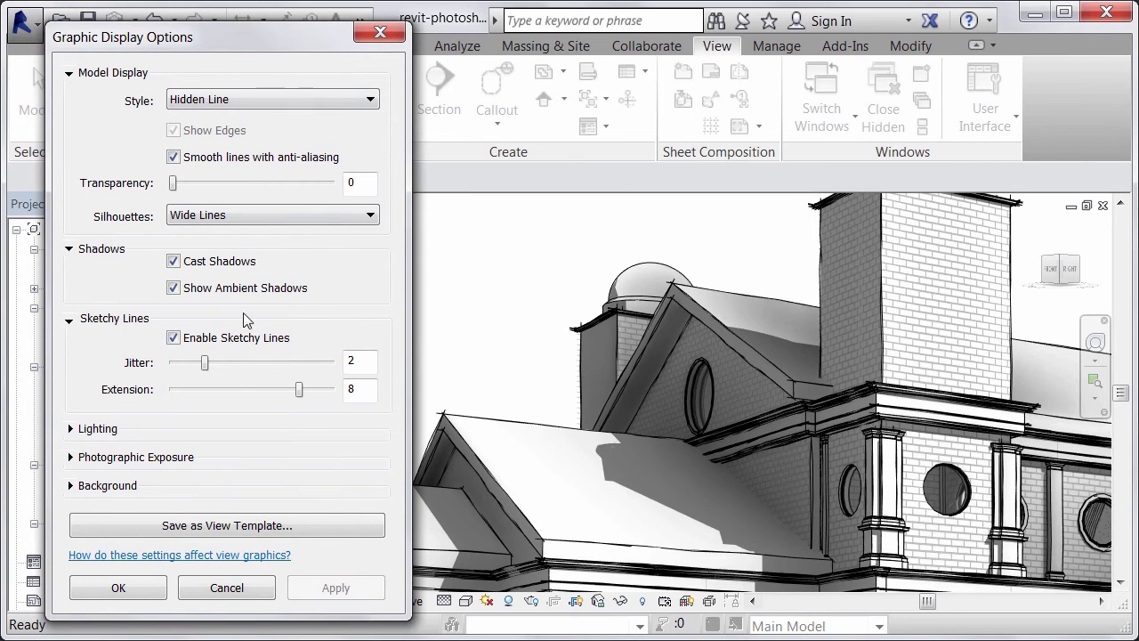
left_click_drag(207, 362, 331, 362)
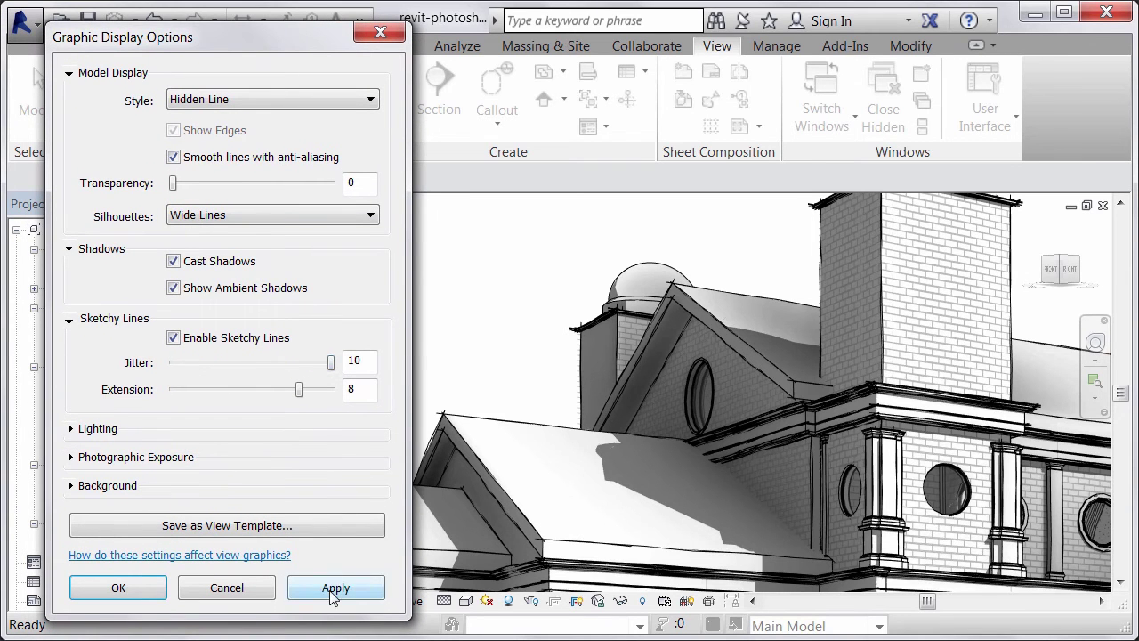
left_click(316, 589)
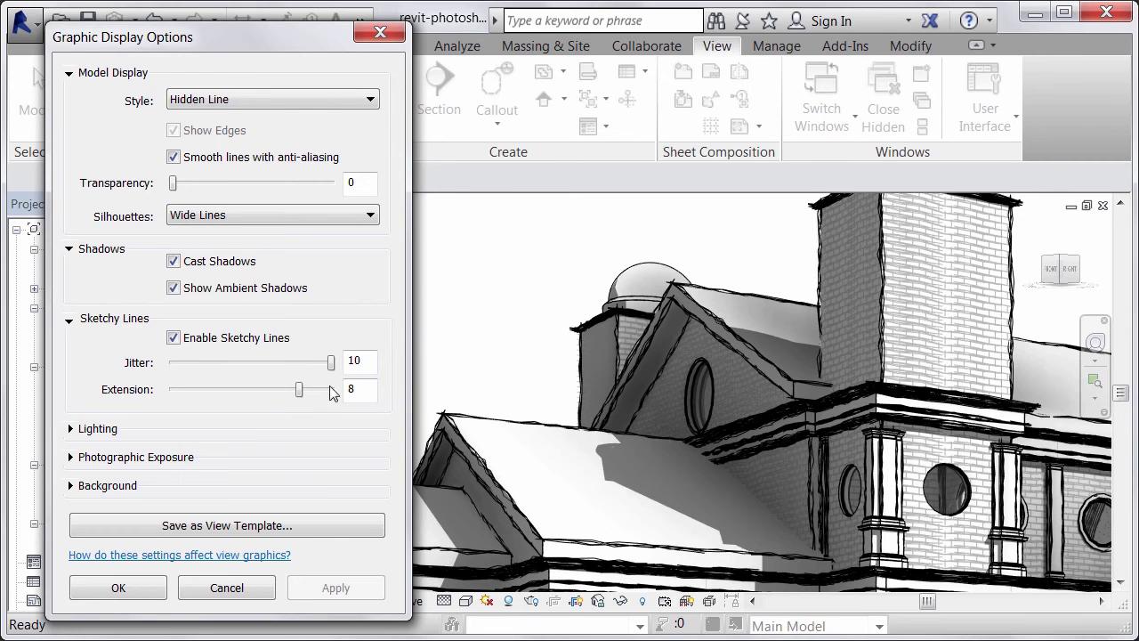
left_click_drag(331, 362, 210, 363)
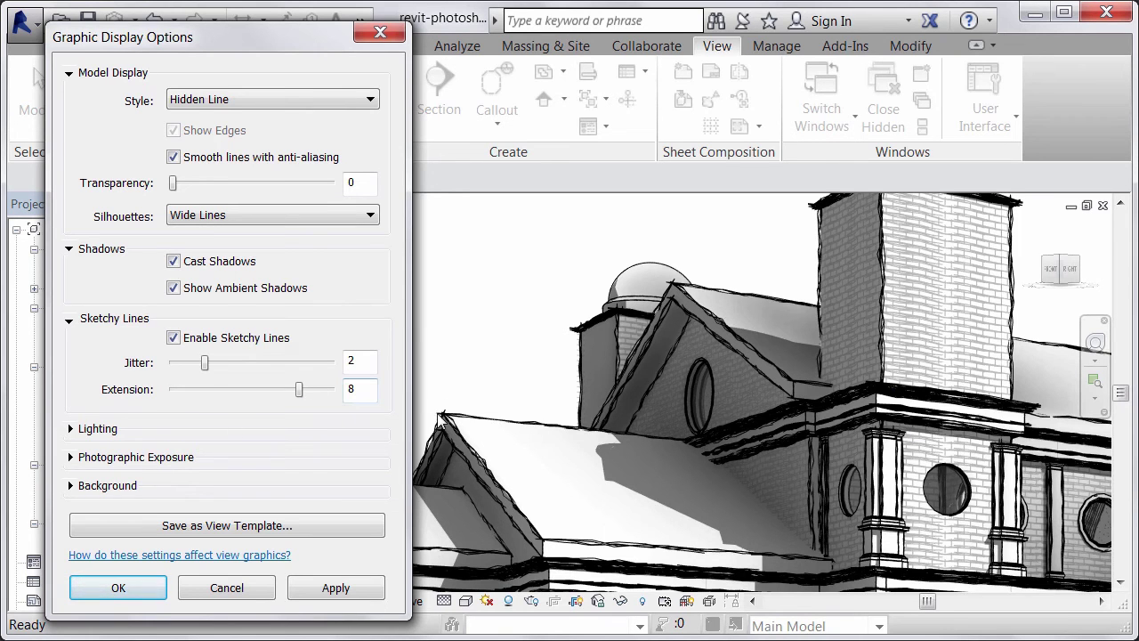
left_click(344, 590)
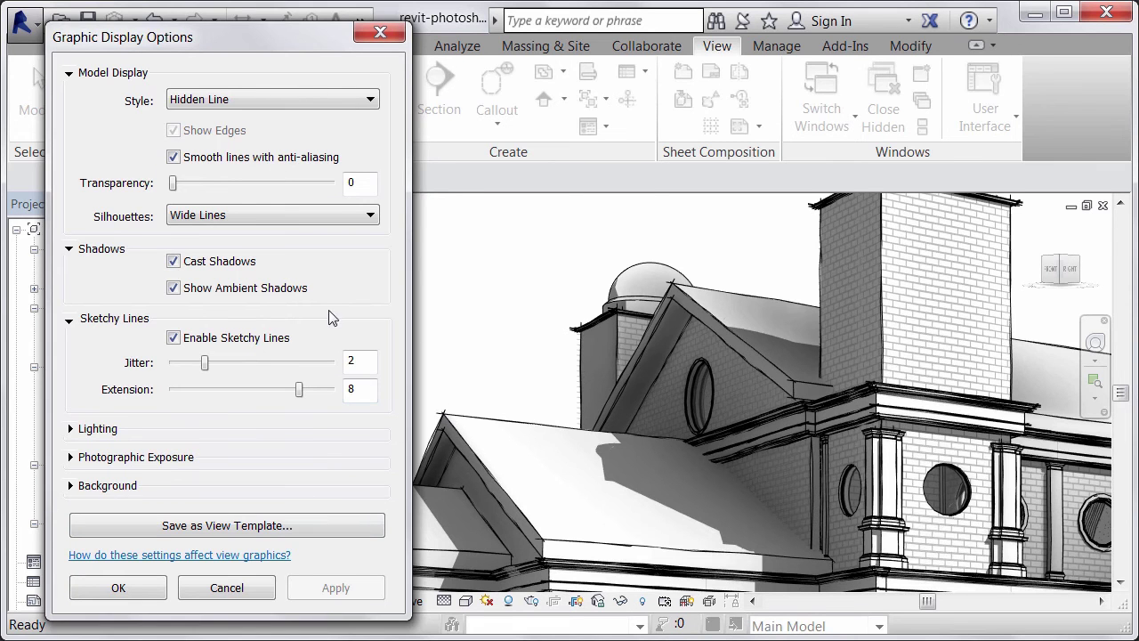
mouse_move(310, 36)
left_mouse_down()
mouse_move(140, 41)
mouse_move(267, 47)
left_mouse_up()
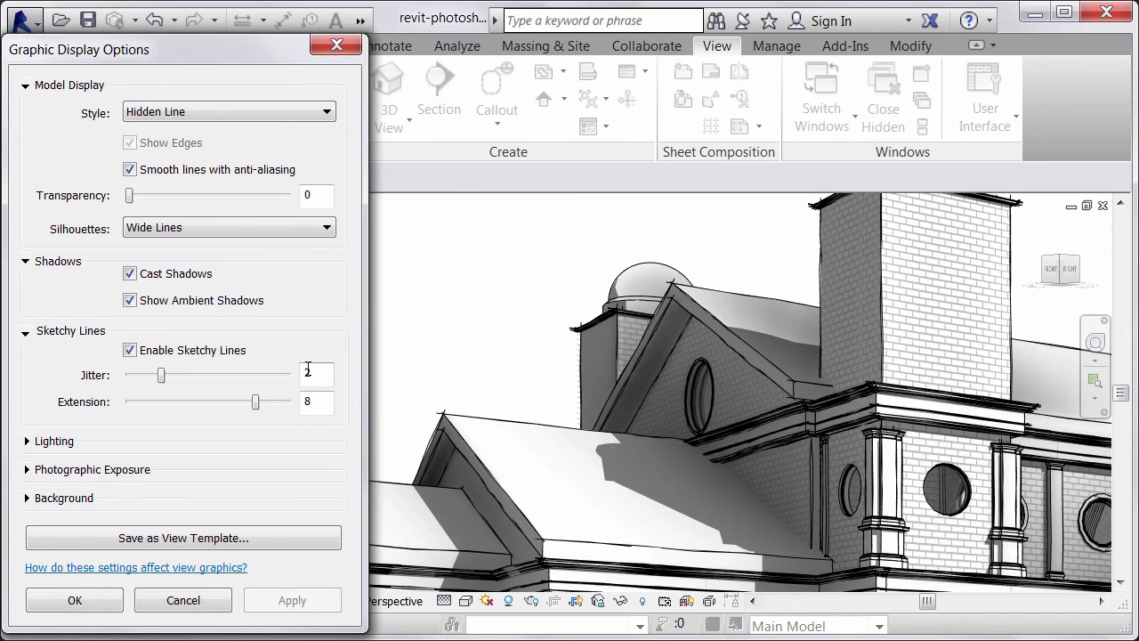
Step: Glance at the lighting and exposure settings, then try a Gradient background
left_click(26, 441)
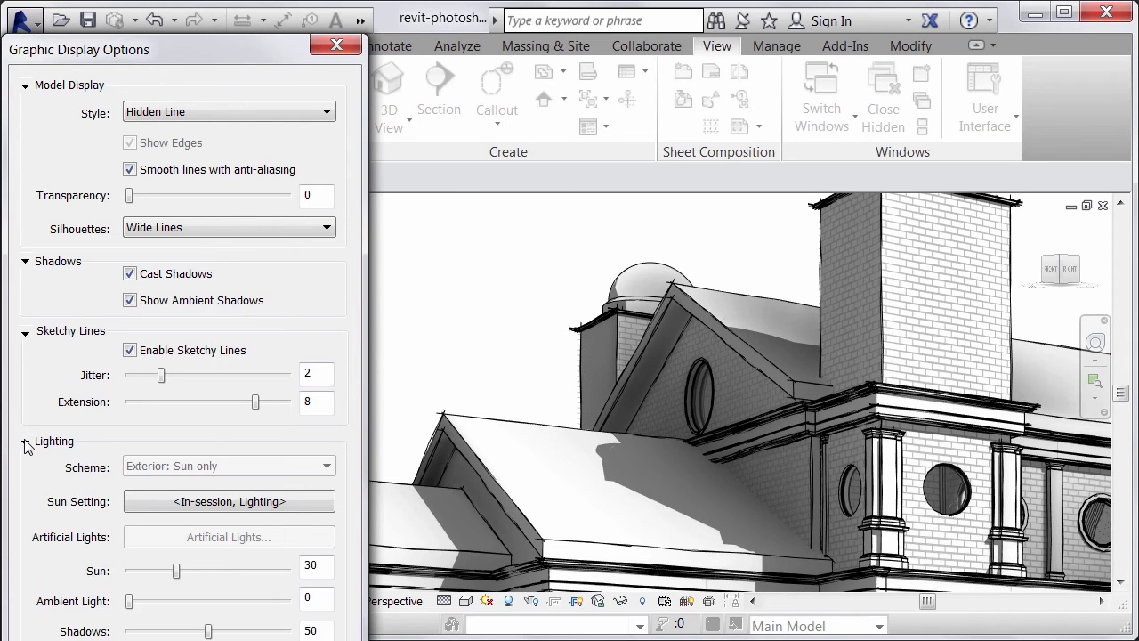
left_click(26, 471)
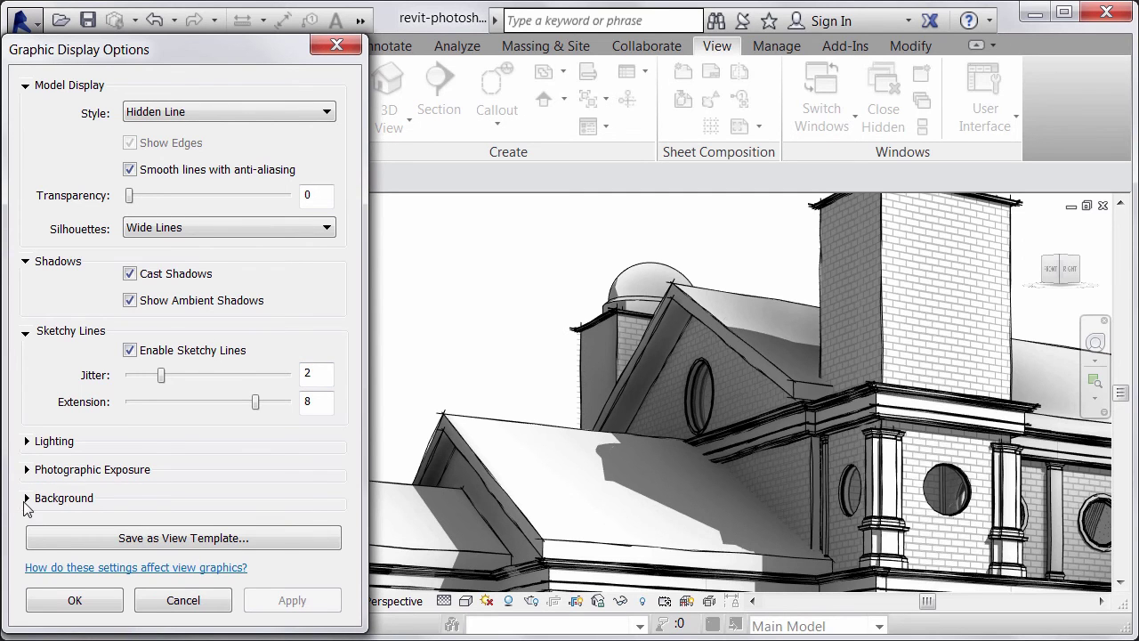
left_click(27, 499)
left_click(322, 531)
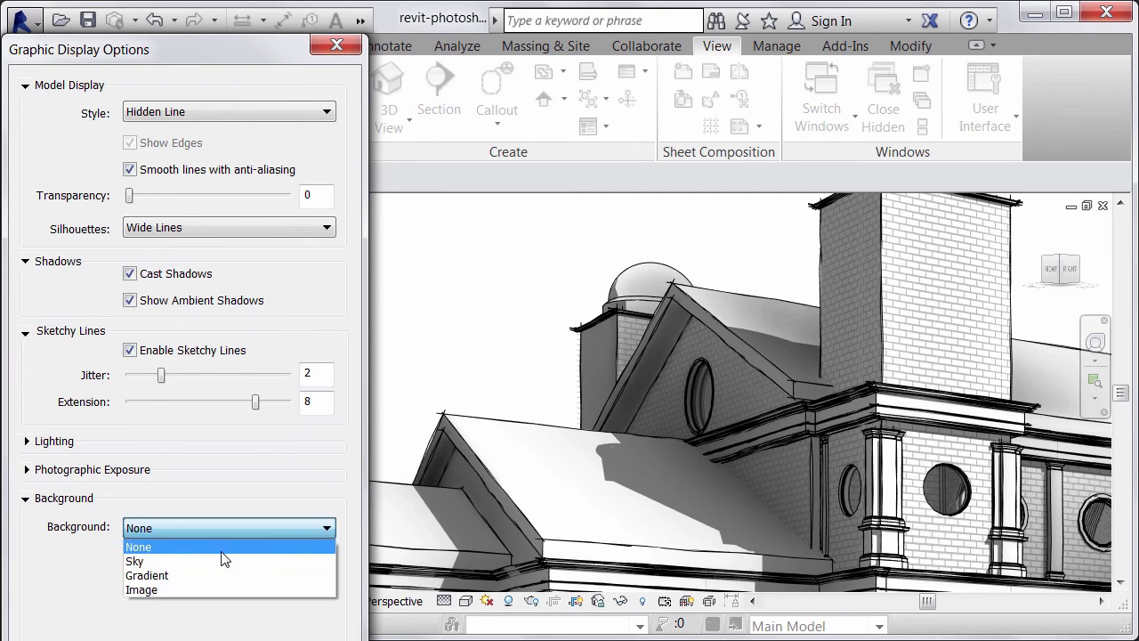
left_click(249, 574)
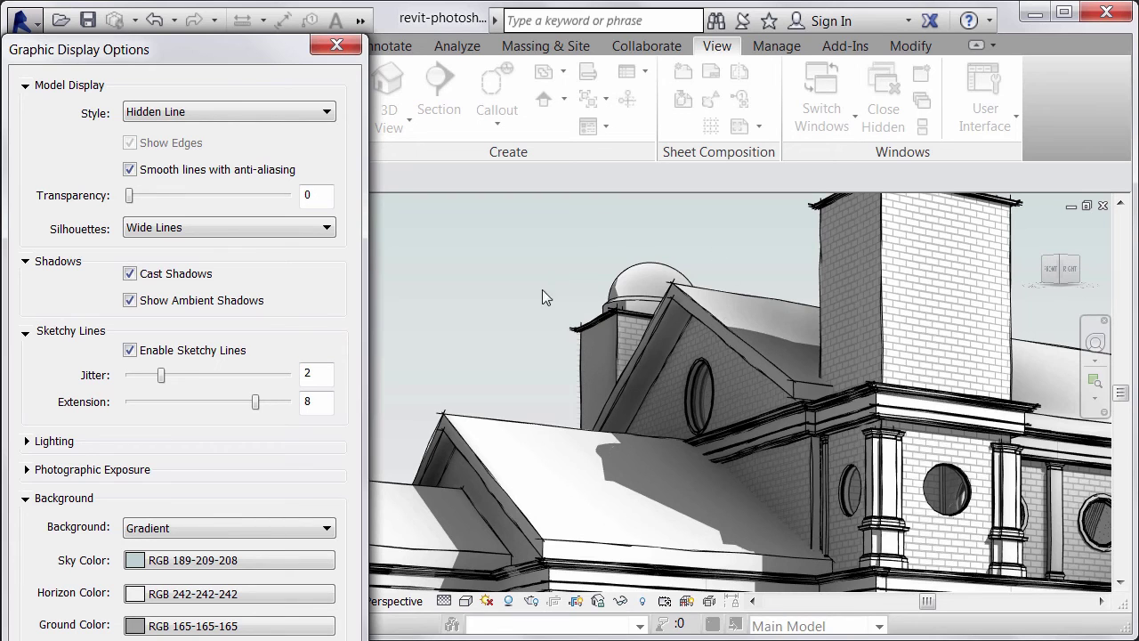
Step: Set the background to None and confirm the graphic display options
left_click(264, 533)
left_click(177, 543)
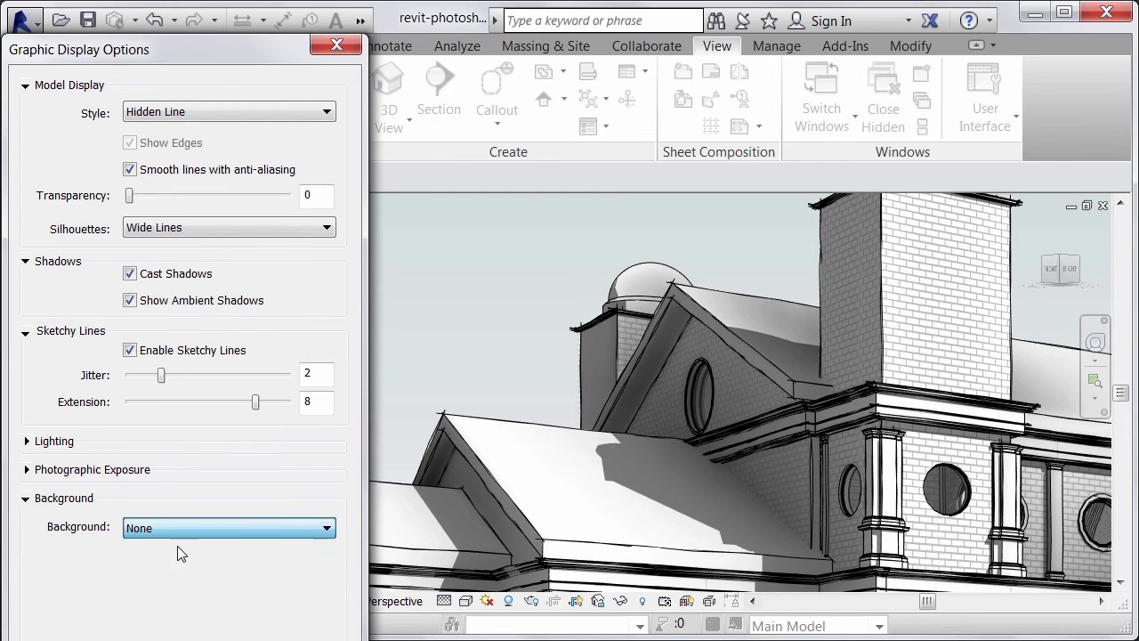
left_click(25, 498)
left_click(91, 599)
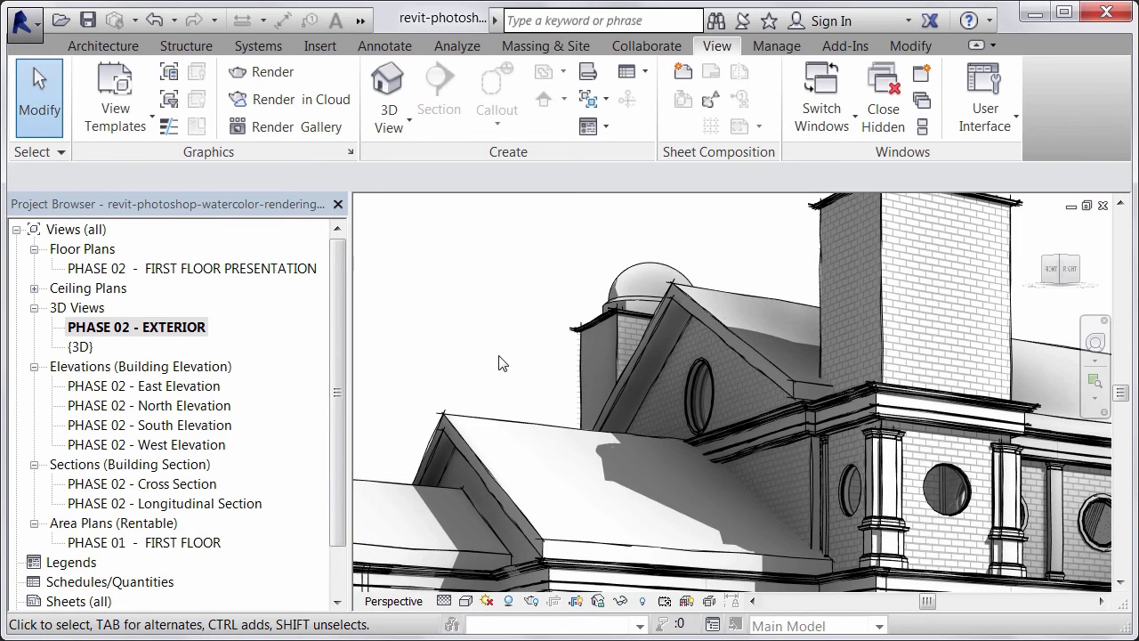
Step: Zoom to fit the whole building in the exterior 3D view
right_click(498, 363)
left_click(574, 525)
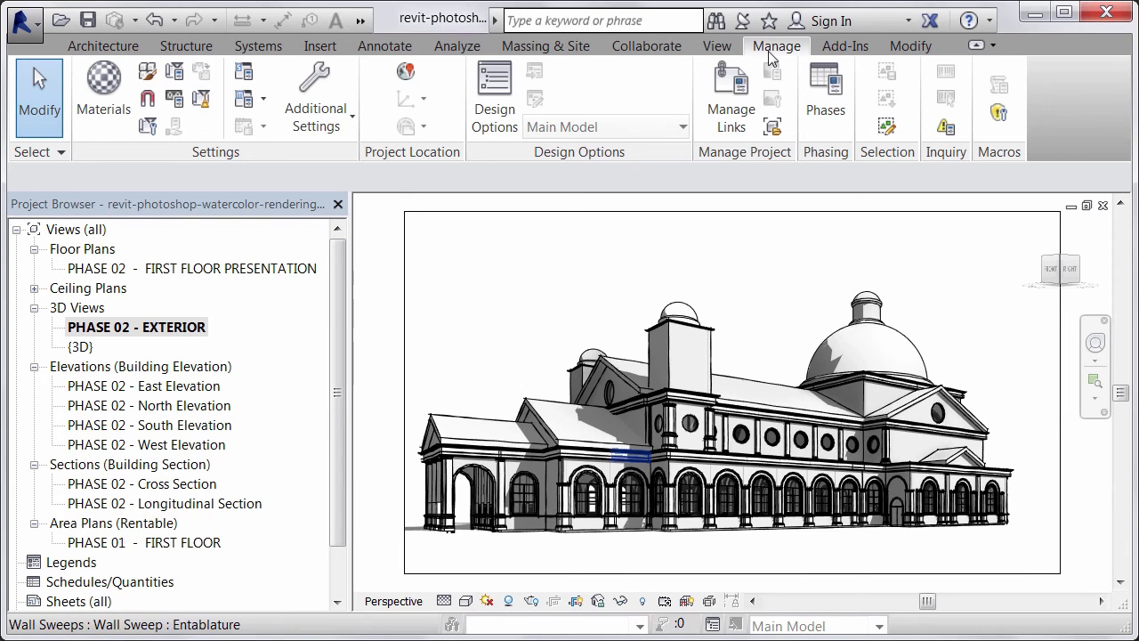
Step: Open Sun Settings and apply a 10° sun altitude to the view
left_click(347, 118)
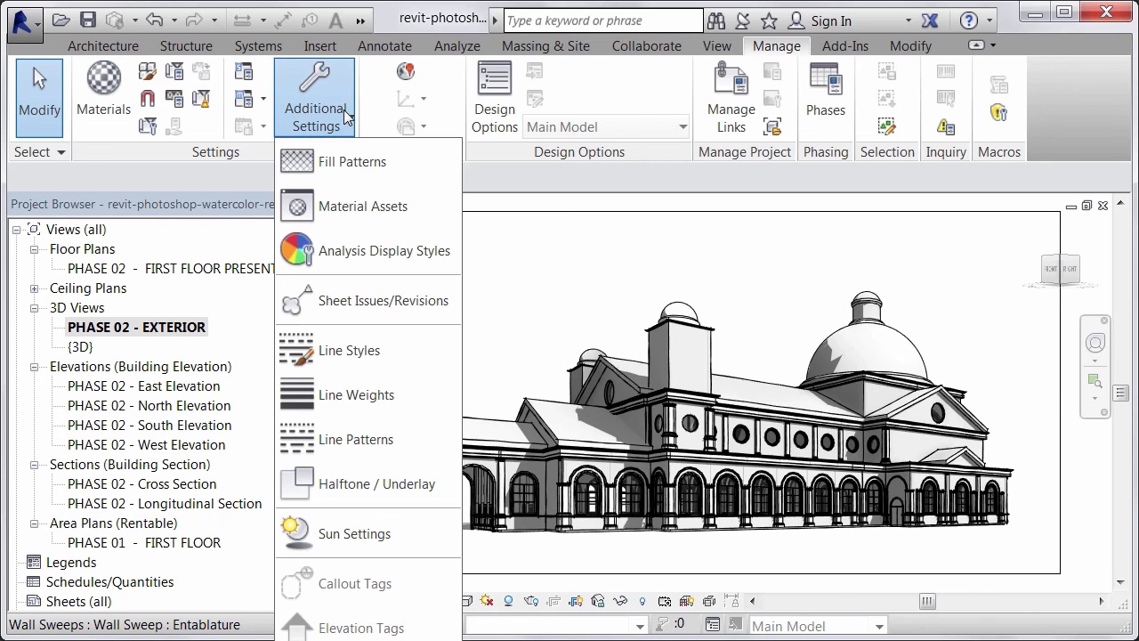
left_click(346, 534)
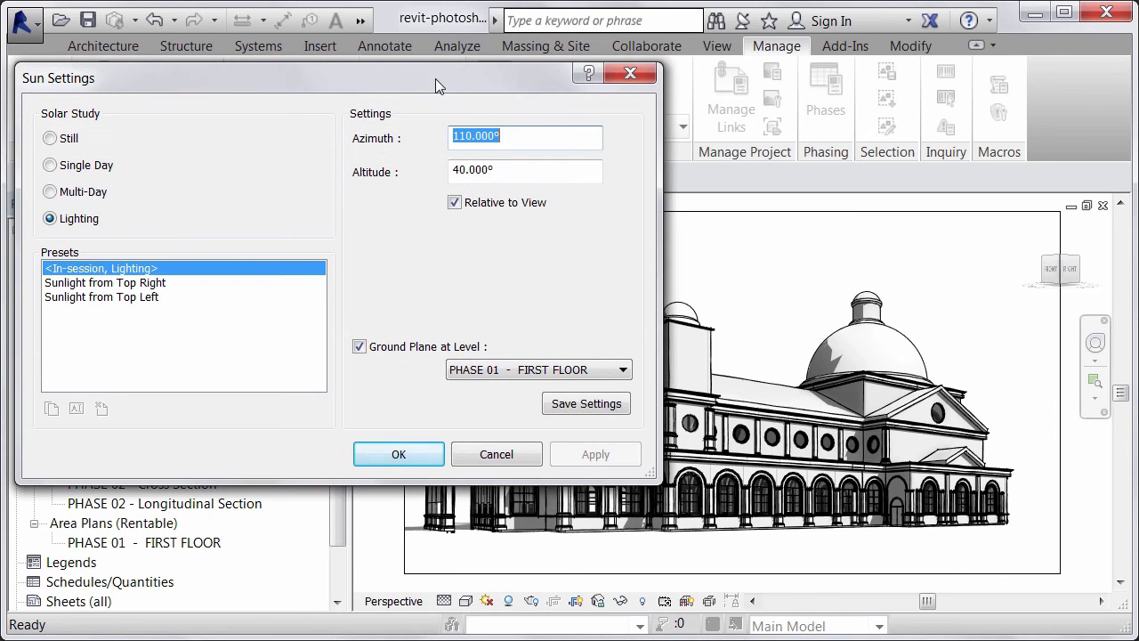
left_click_drag(435, 79, 436, 49)
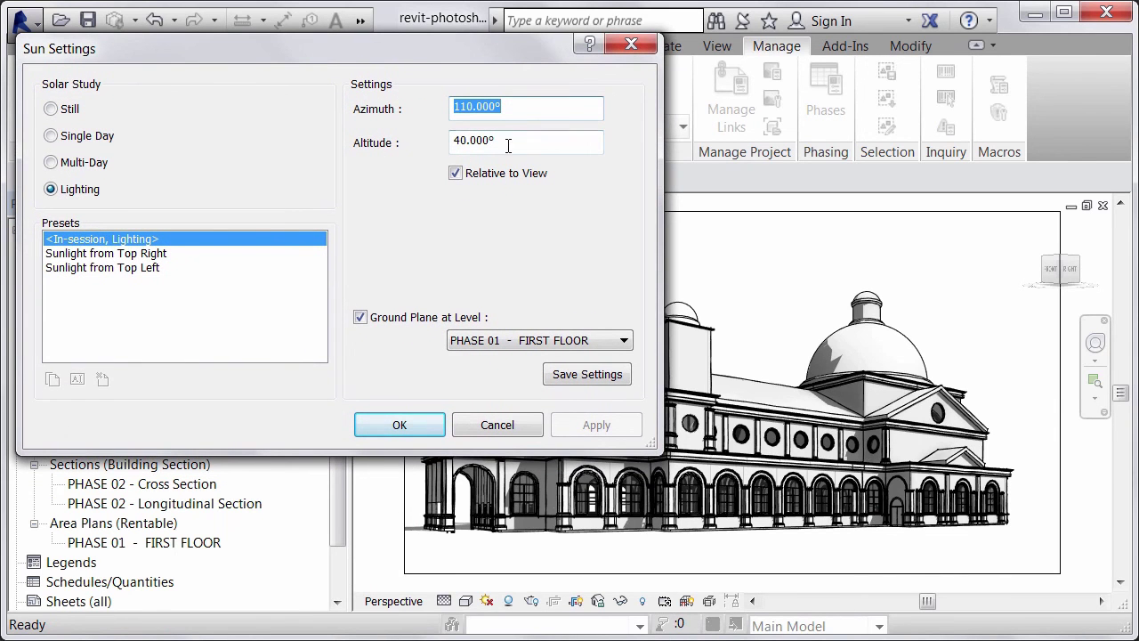
left_click_drag(498, 140, 391, 142)
type("10")
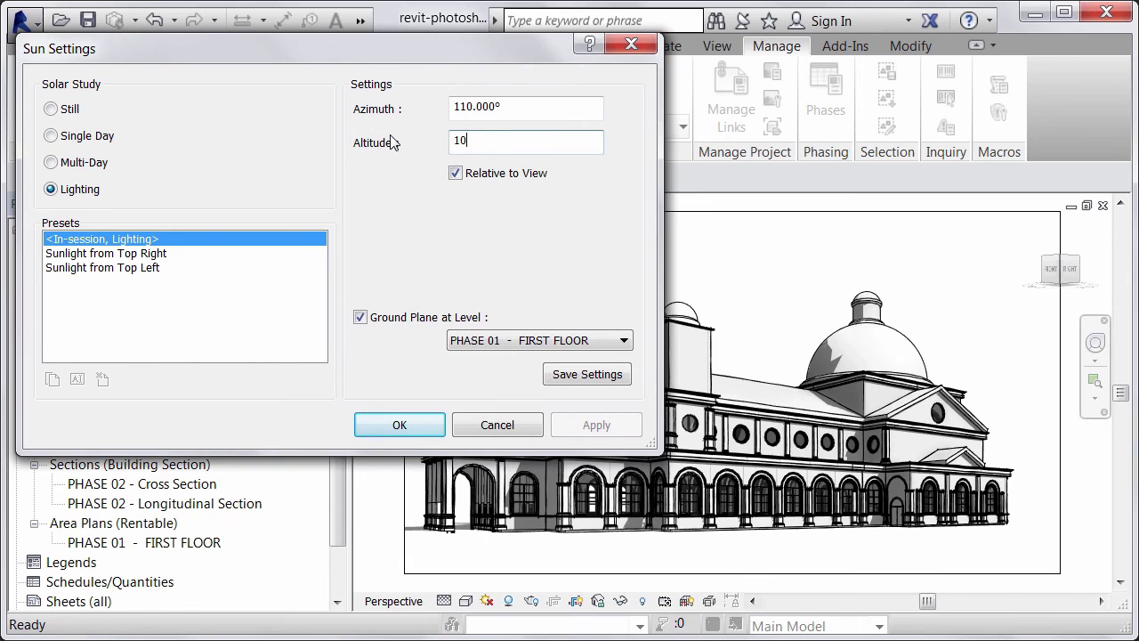
key("Tab")
left_click(594, 427)
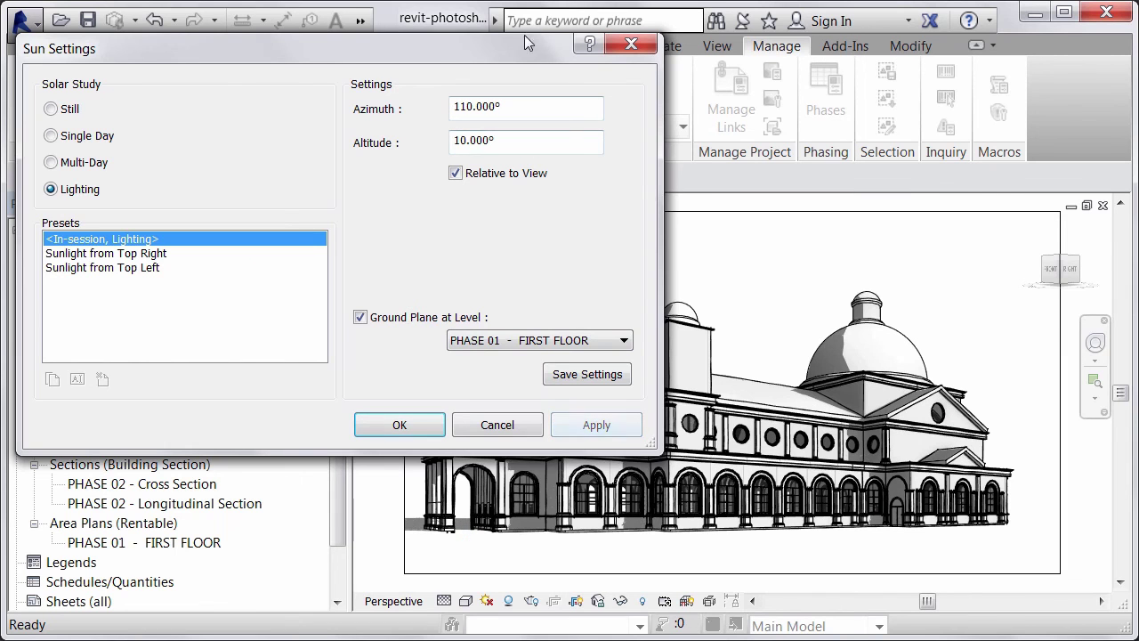
Step: Move the sun settings aside to check shadows and select the altitude value
left_click_drag(524, 50, 265, 49)
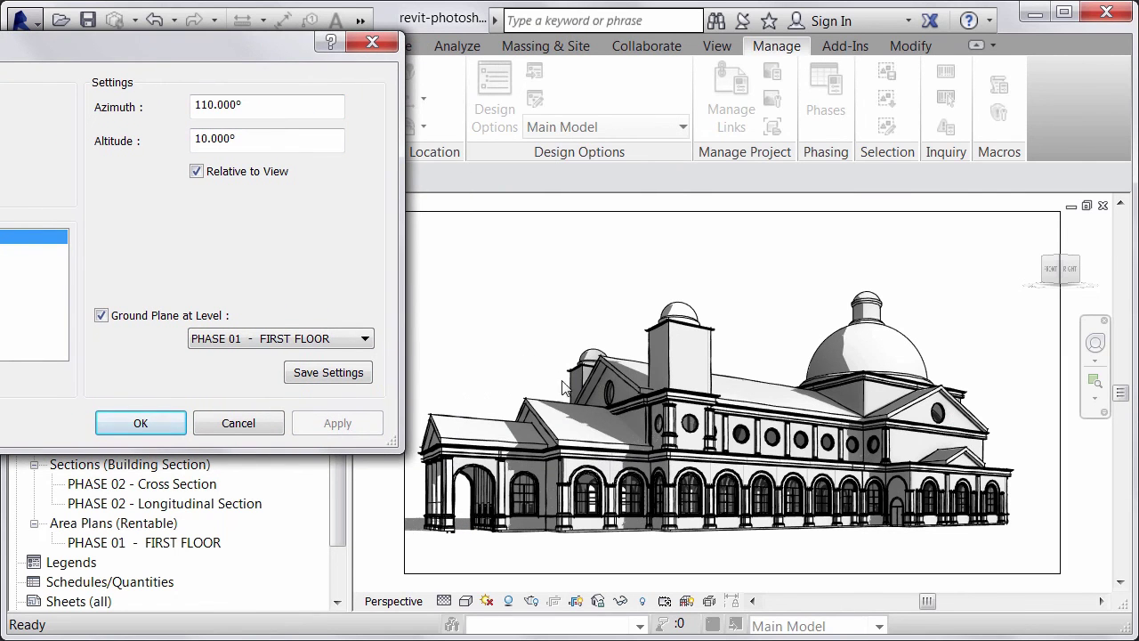
left_click_drag(267, 105, 132, 82)
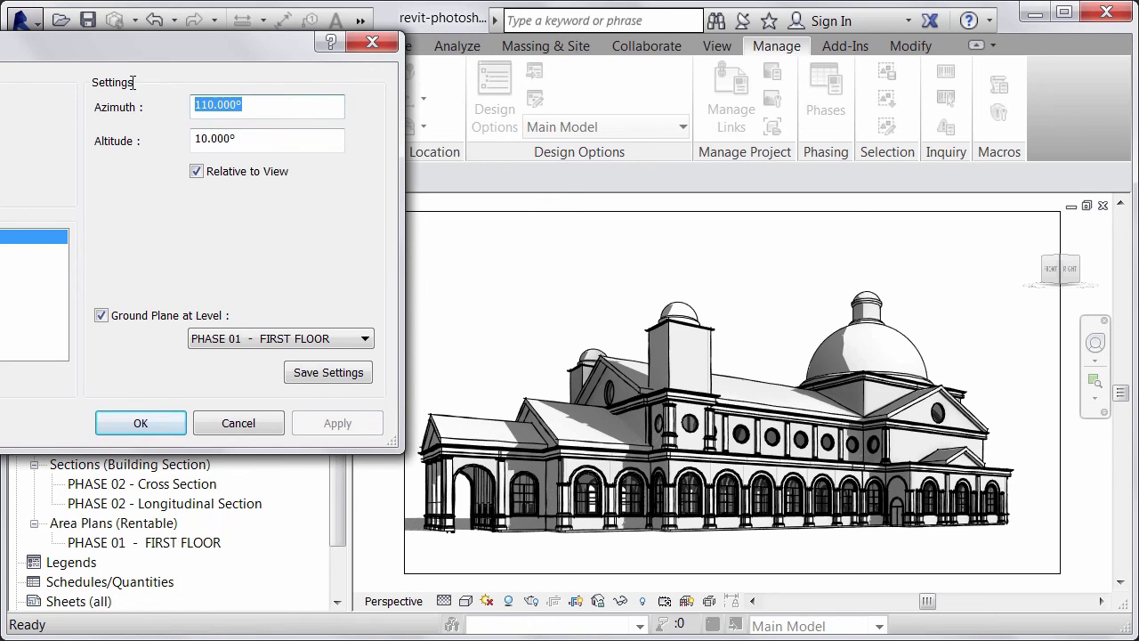
left_click_drag(267, 142, 90, 120)
Step: Set the sun altitude to 40° and apply a 90° azimuth
type("40")
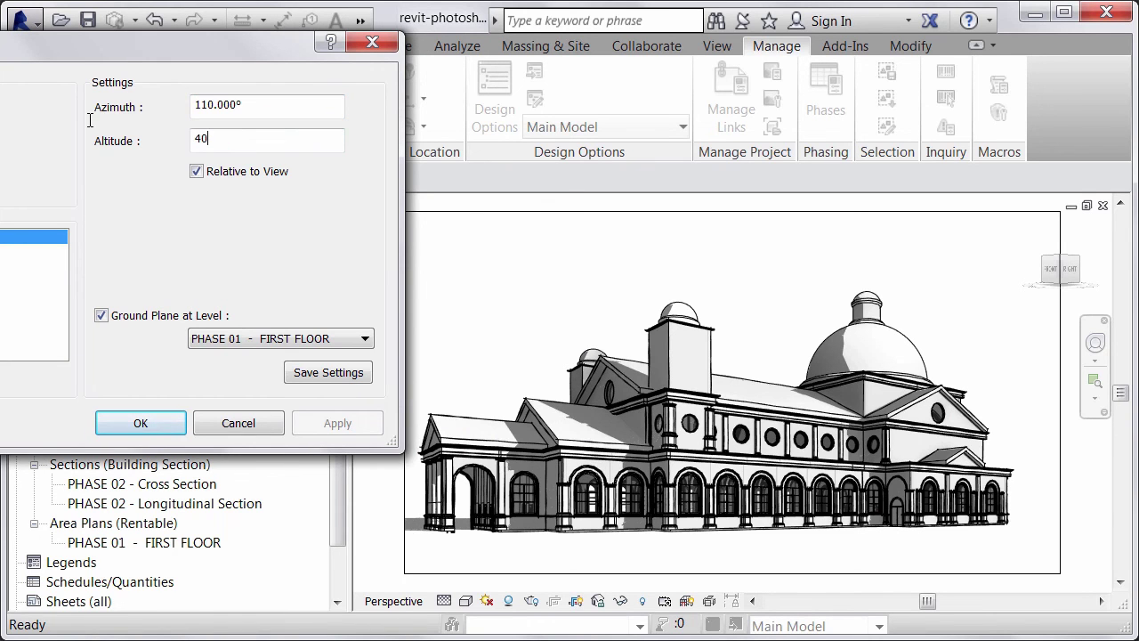
left_click(194, 112)
left_click_drag(232, 44, 356, 57)
left_click_drag(431, 119, 253, 122)
type("90")
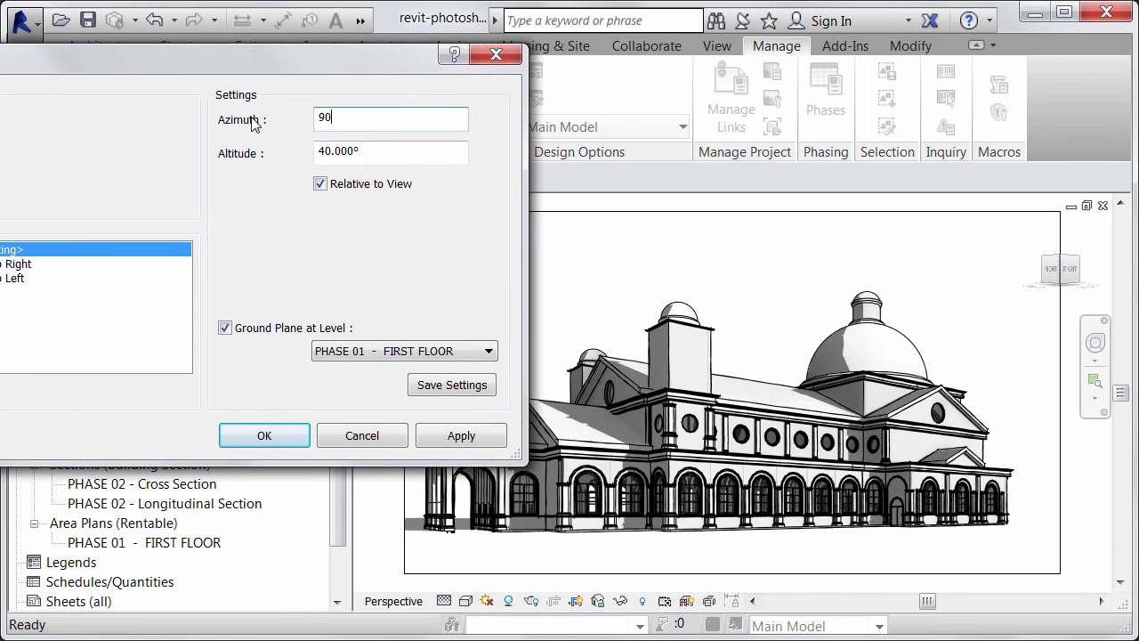
key("Tab")
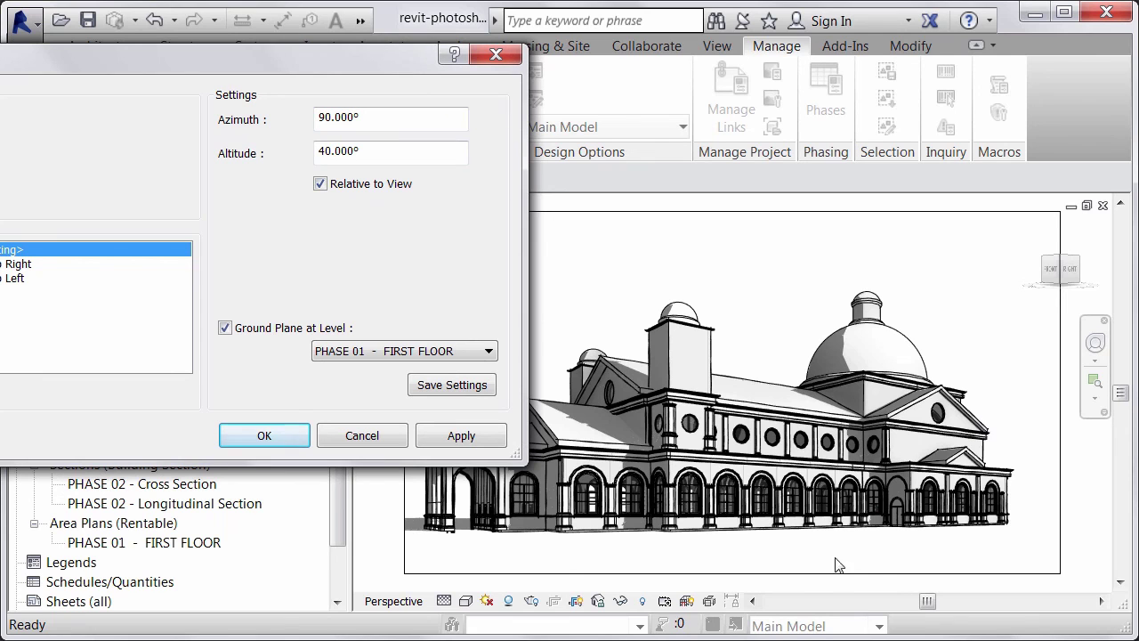
left_click(450, 443)
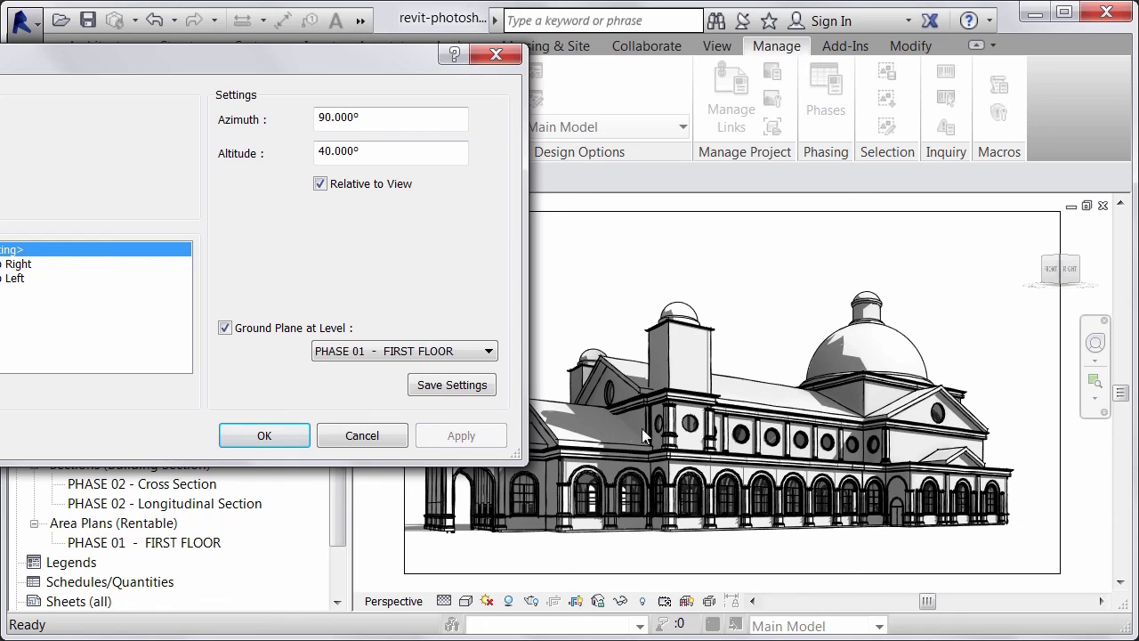
Step: Apply sun azimuths of 180° and then 200°, comparing the shadows
double_click(343, 119)
type("180")
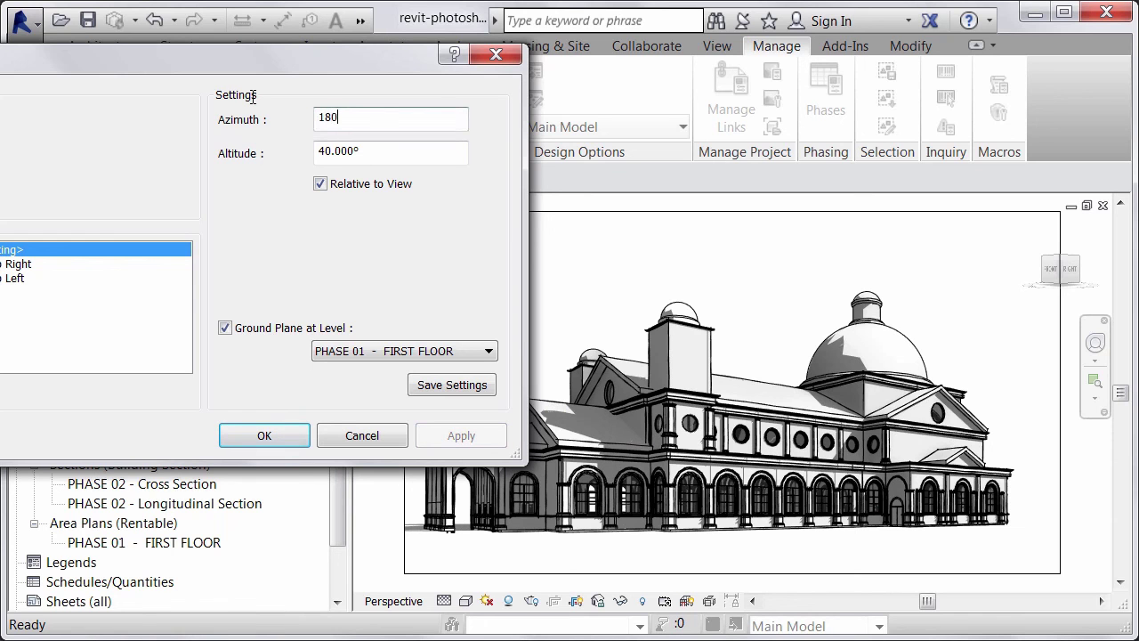
key("Tab")
left_click(474, 441)
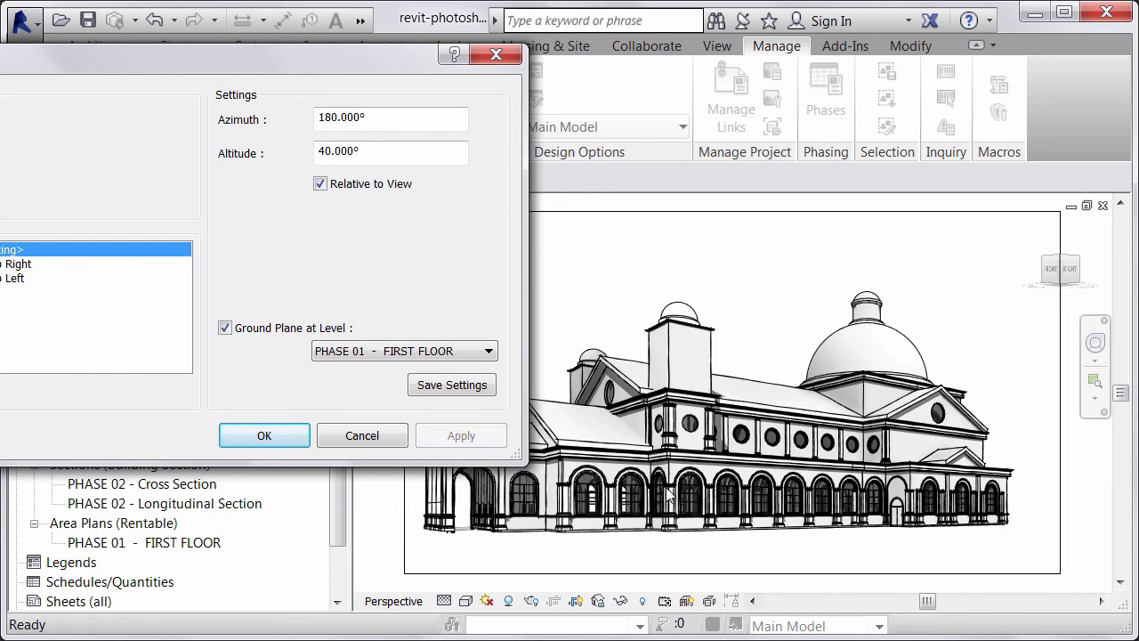
left_click_drag(401, 125, 244, 105)
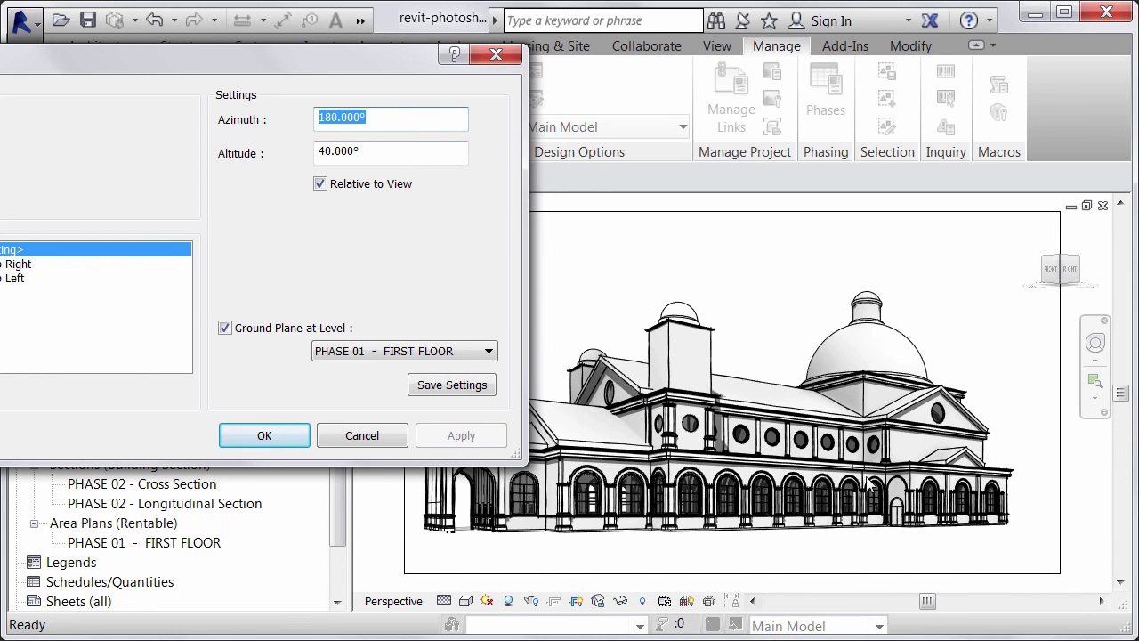
type("200")
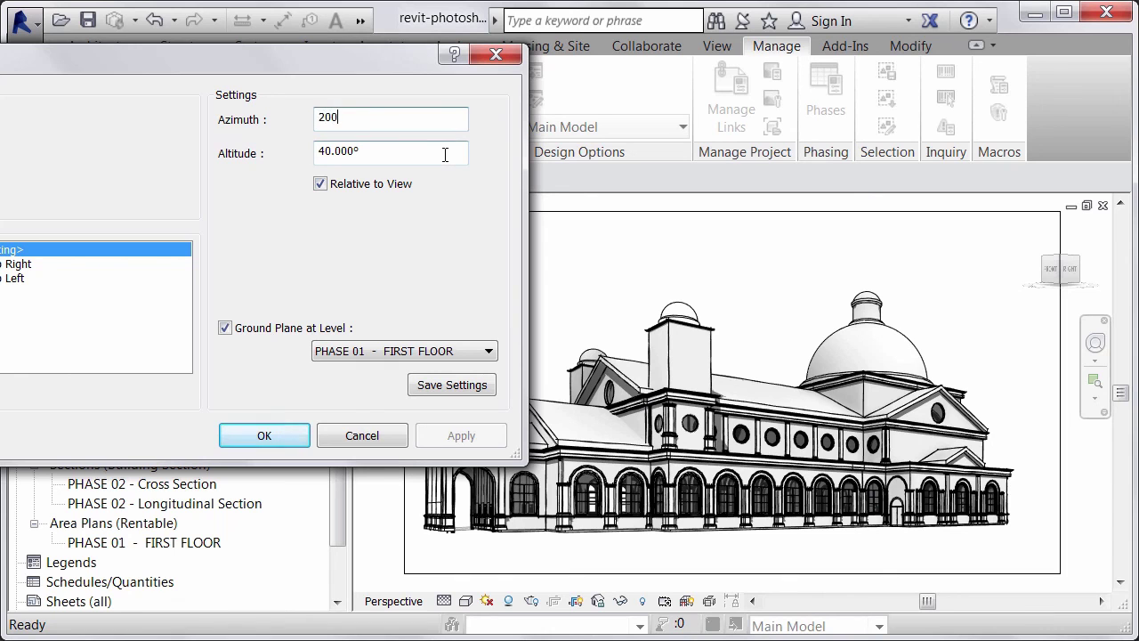
left_click(445, 153)
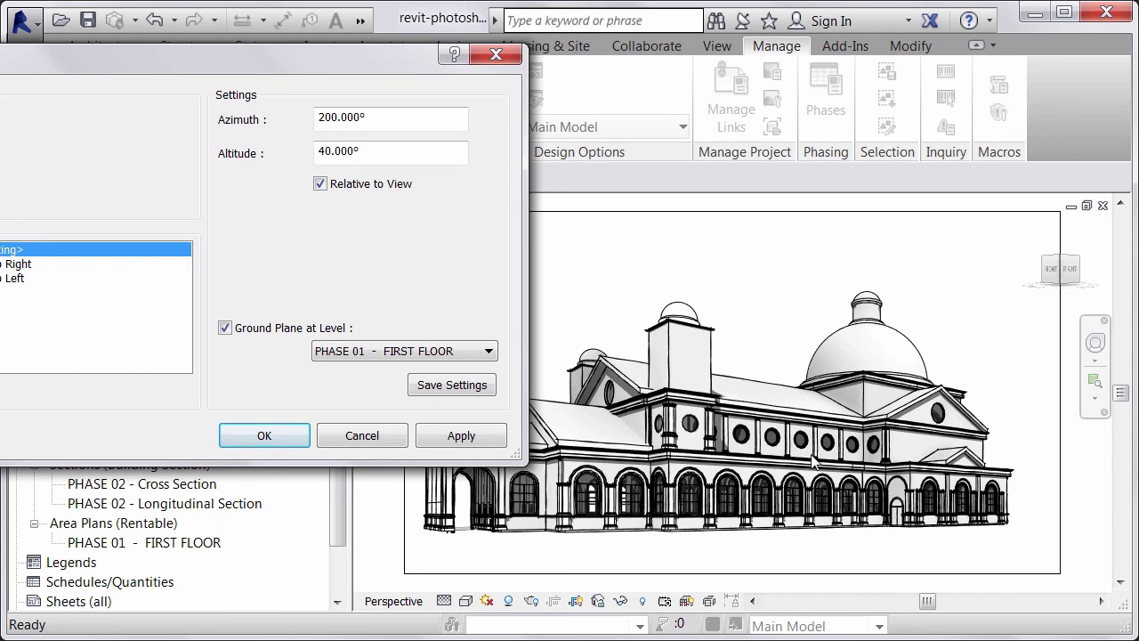
left_click(465, 440)
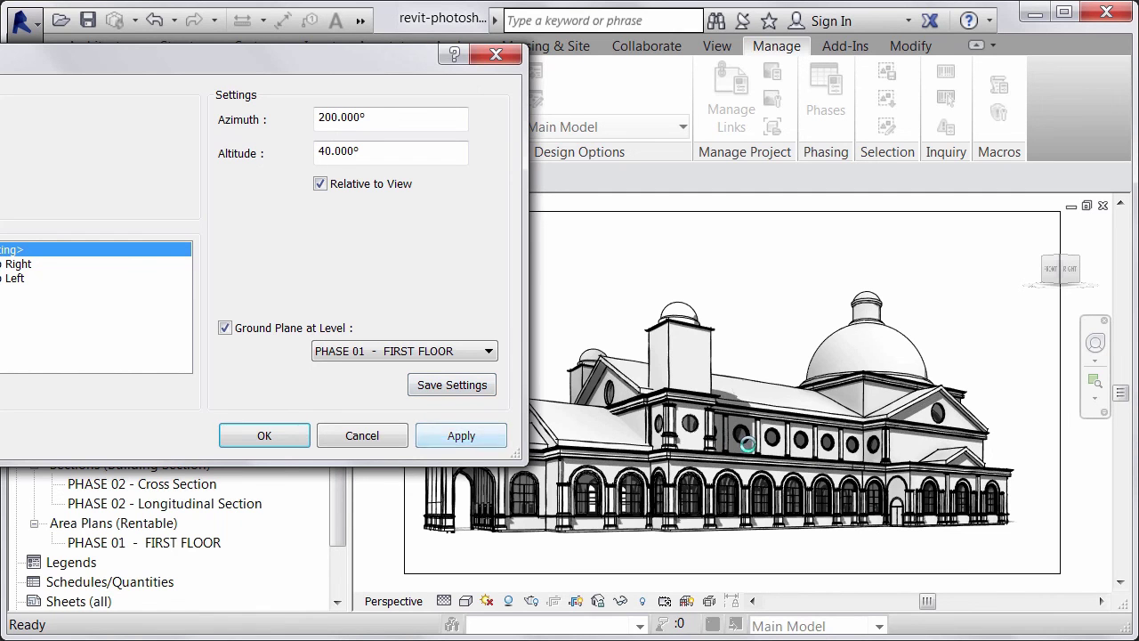
mouse_move(378, 65)
left_mouse_down()
mouse_move(198, 65)
mouse_move(163, 86)
left_mouse_up()
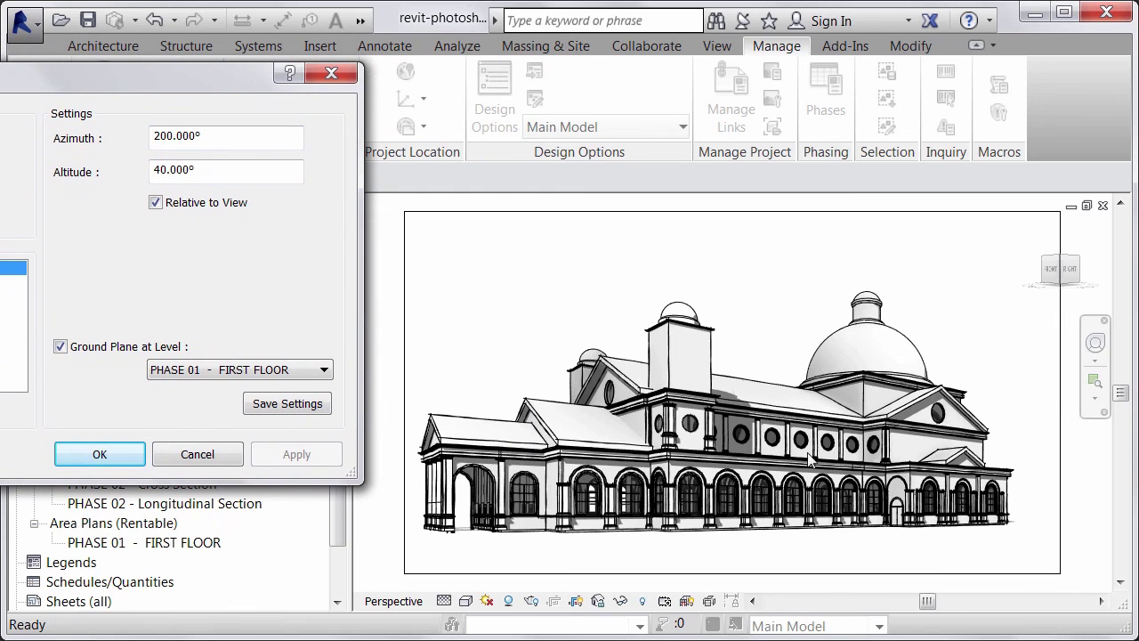
Step: Set the sun azimuth to 110° at 40° altitude, apply it, and confirm
left_click_drag(210, 80, 363, 107)
left_click_drag(386, 164, 226, 160)
type("110")
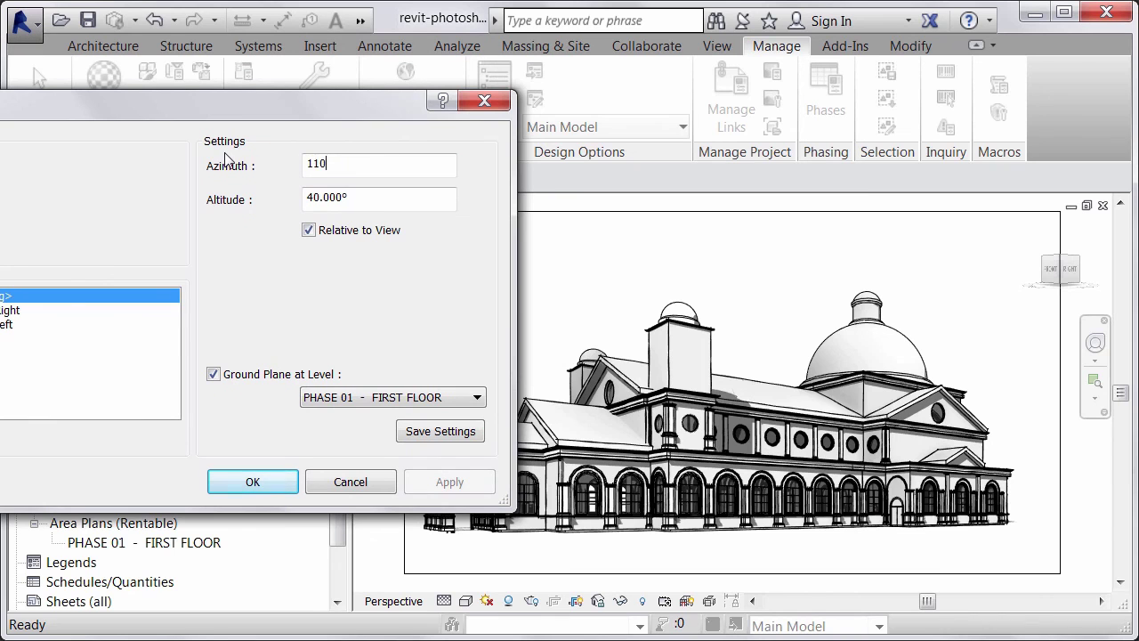
left_click(369, 198)
left_click(471, 490)
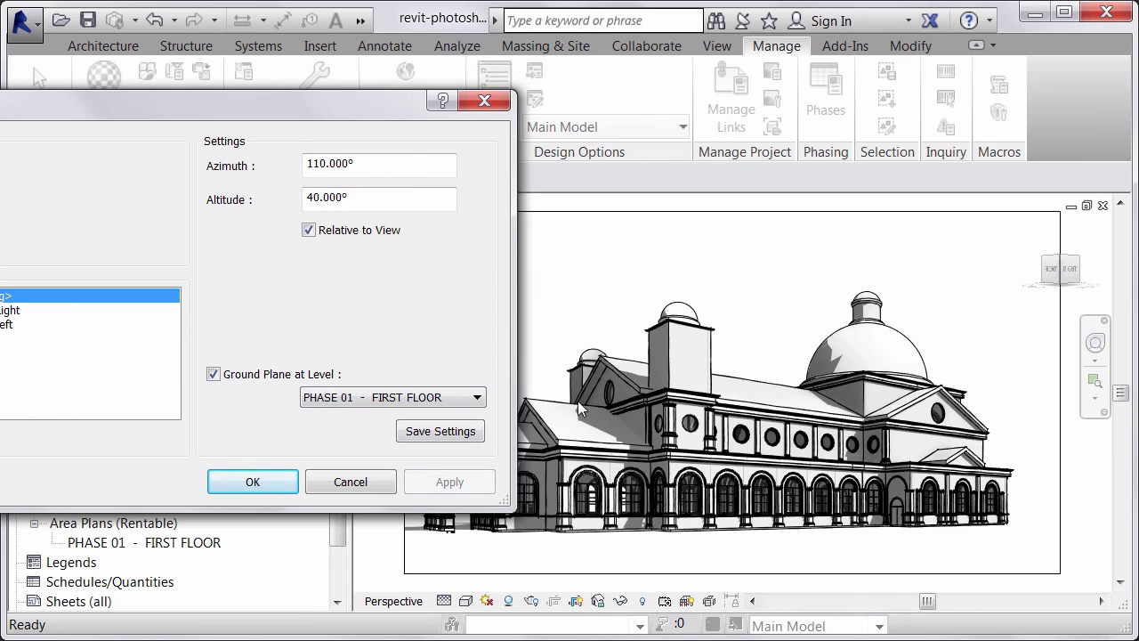
left_click(256, 480)
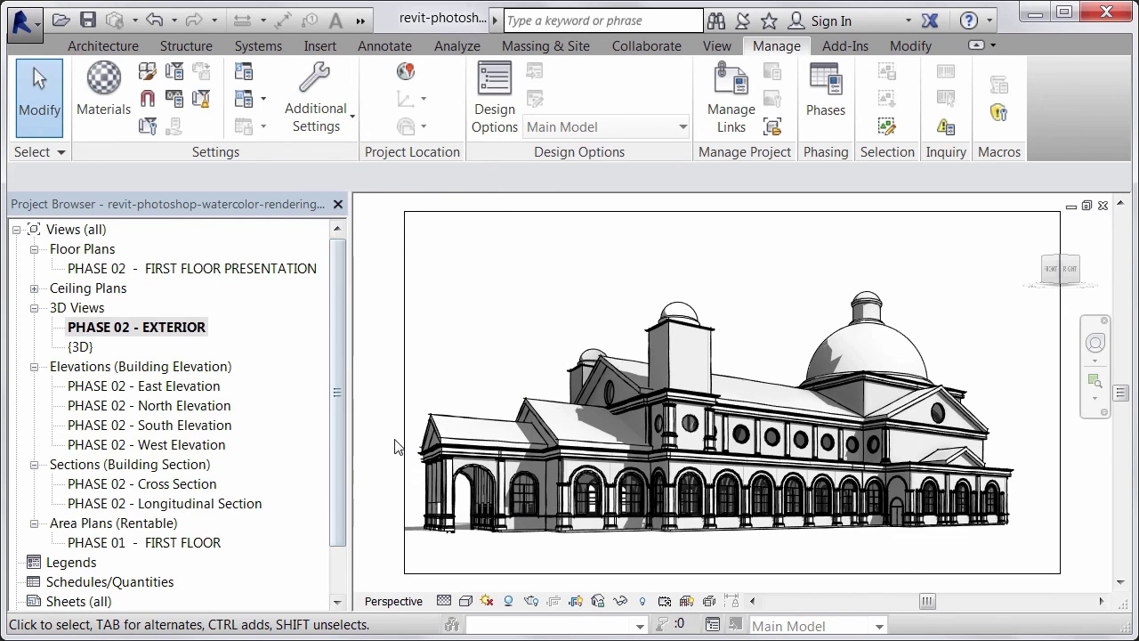